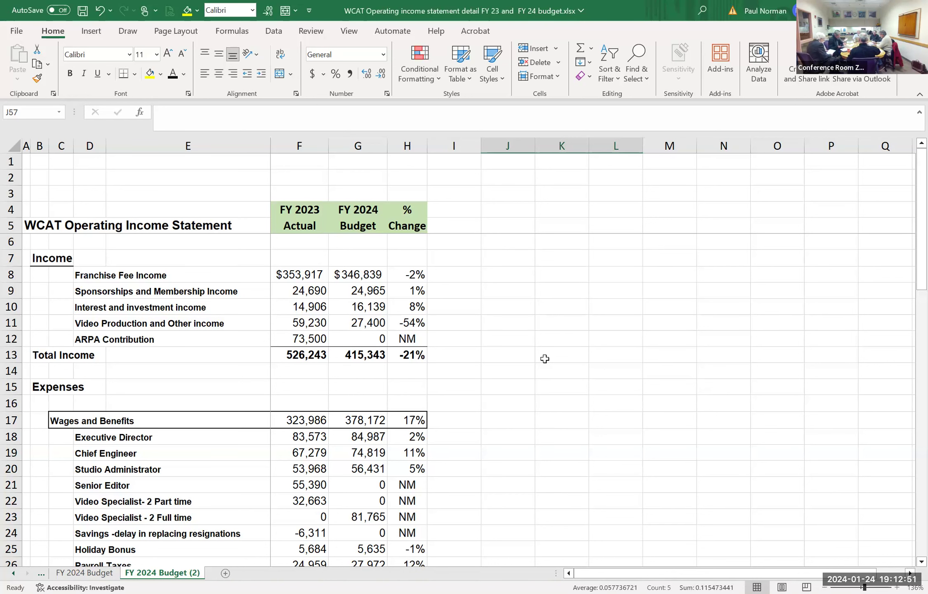
# Review the operating income statement from net income from operations back up to the income section.
pyautogui.press('Down')
pyautogui.press('Up')
pyautogui.press('Up')
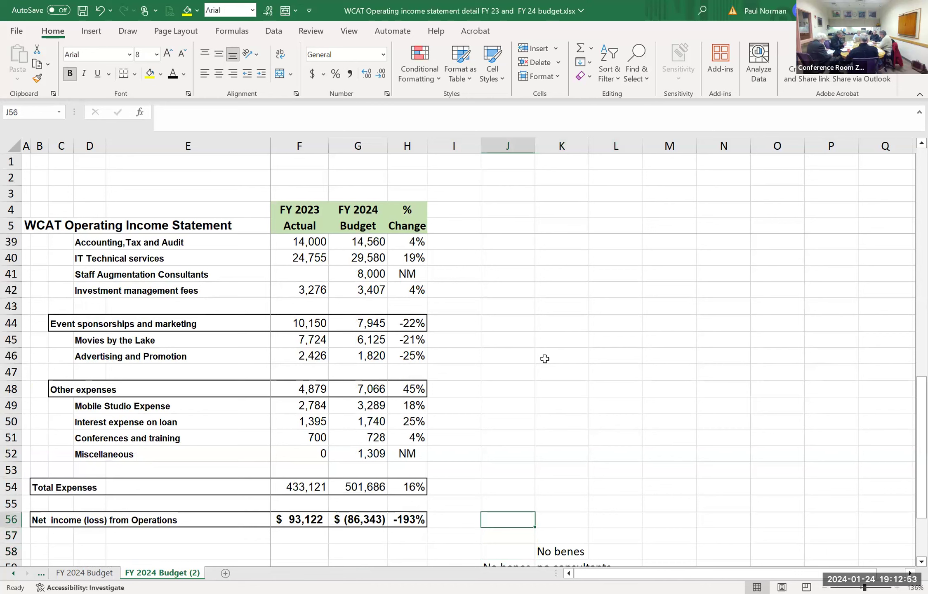
pyautogui.press('Up')
pyautogui.press('Up')
pyautogui.press('Up')
pyautogui.press('Up')
pyautogui.press('Up')
pyautogui.press('Up')
pyautogui.press('Up')
pyautogui.press('Up')
pyautogui.press('Up')
pyautogui.press('Up')
pyautogui.press('Up')
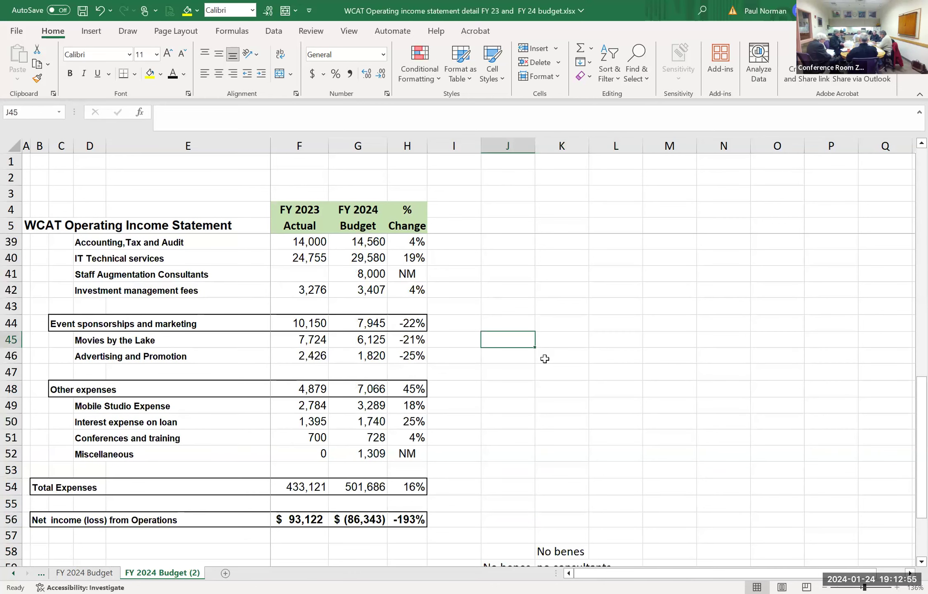
pyautogui.press('Up')
pyautogui.press('Up')
pyautogui.press('Up')
pyautogui.press('Up')
pyautogui.press('Up')
pyautogui.press('Up')
pyautogui.press('Up')
pyautogui.press('Up')
pyautogui.press('Up')
pyautogui.press('Up')
pyautogui.press('Up')
pyautogui.press('Up')
pyautogui.press('Up')
pyautogui.press('Up')
pyautogui.press('Up')
pyautogui.press('Up')
pyautogui.press('Up')
pyautogui.press('Up')
pyautogui.press('Up')
pyautogui.press('Up')
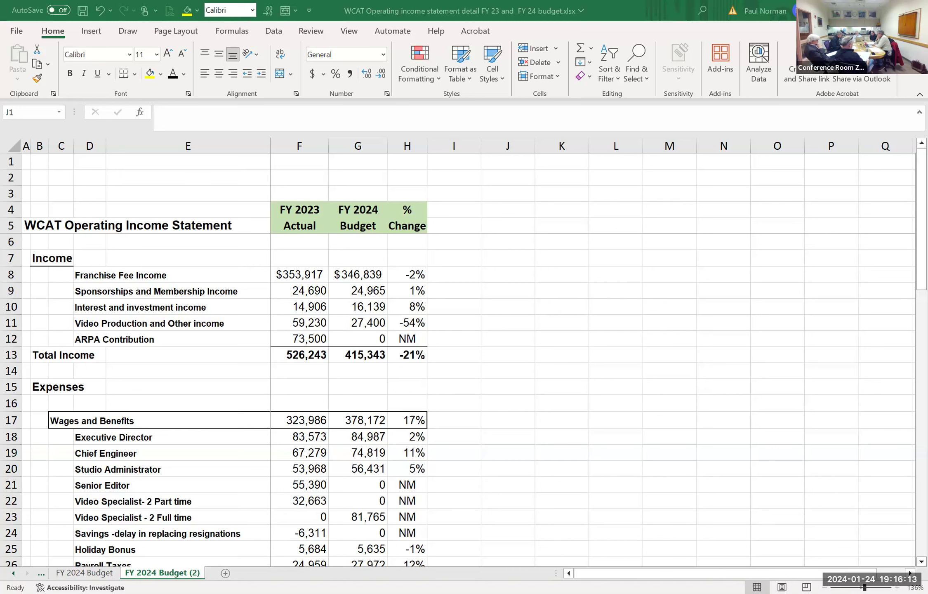
pyautogui.click(775, 576)
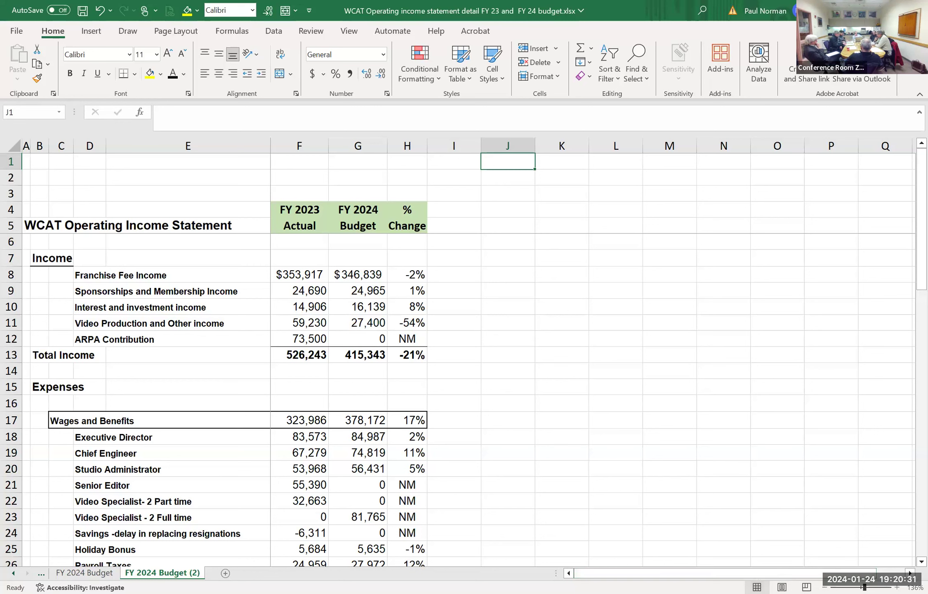
# Enter 12500 in cell I13 beside Total Income and format it with a thousands separator.
pyautogui.click(467, 354)
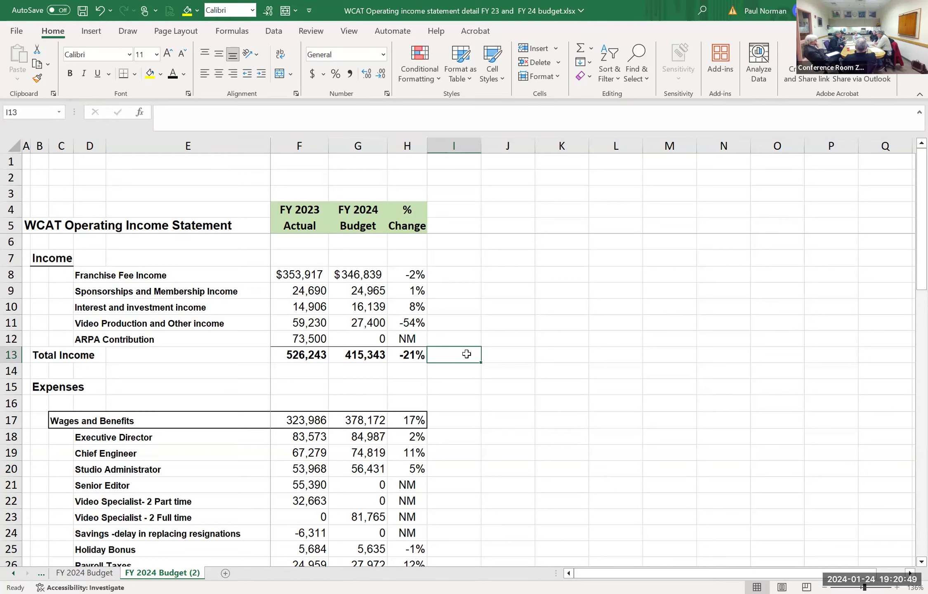
pyautogui.write('12')
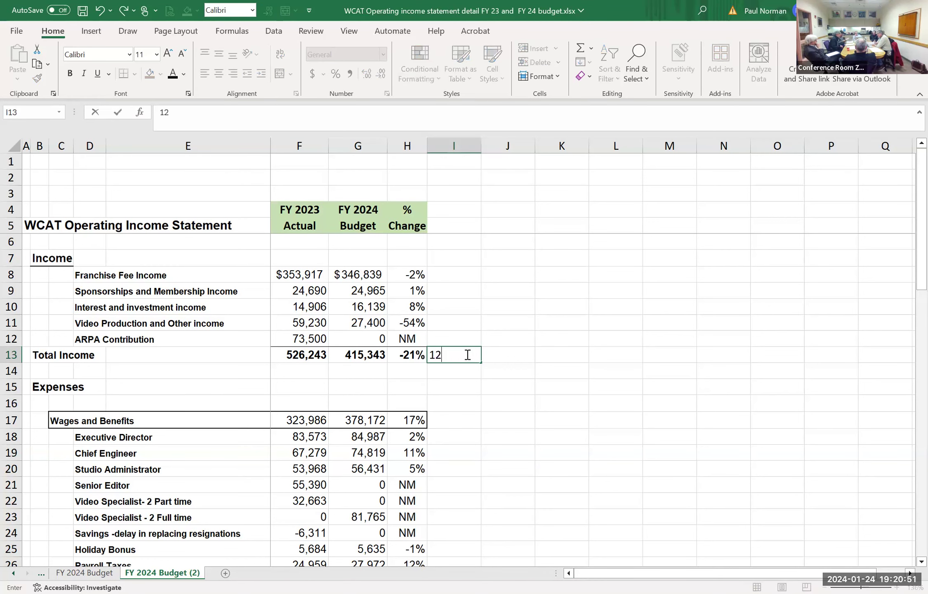
pyautogui.write('500')
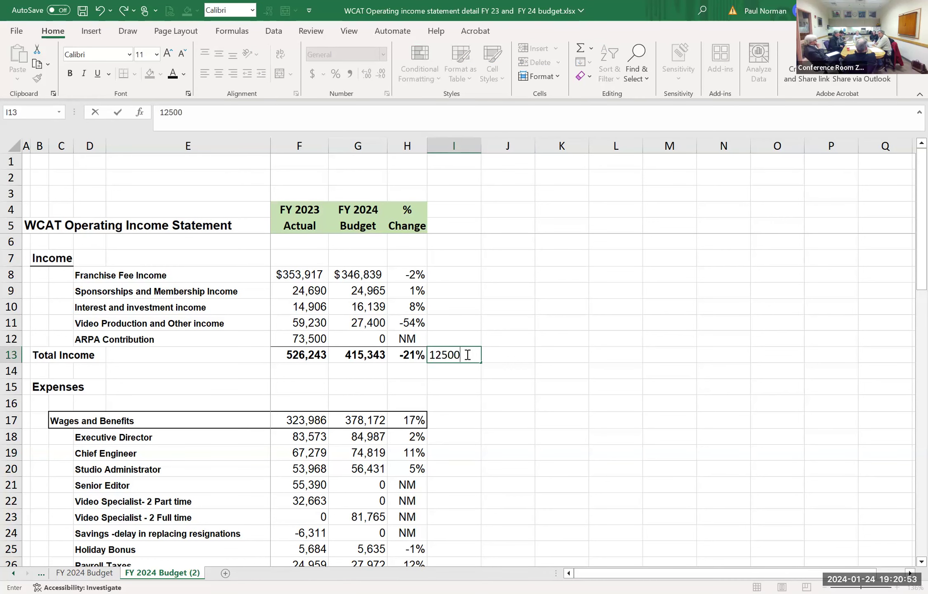
pyautogui.press('Return')
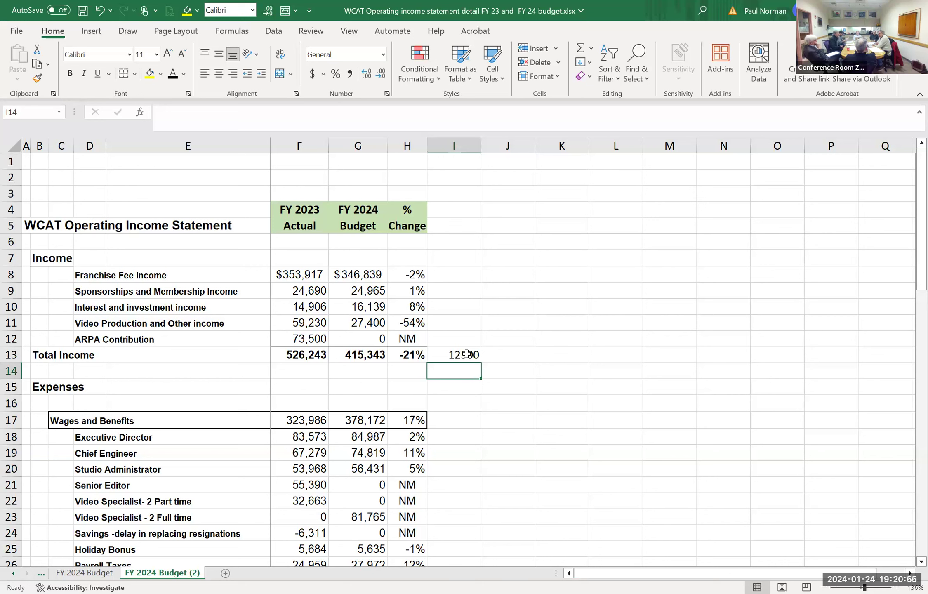
pyautogui.click(466, 354)
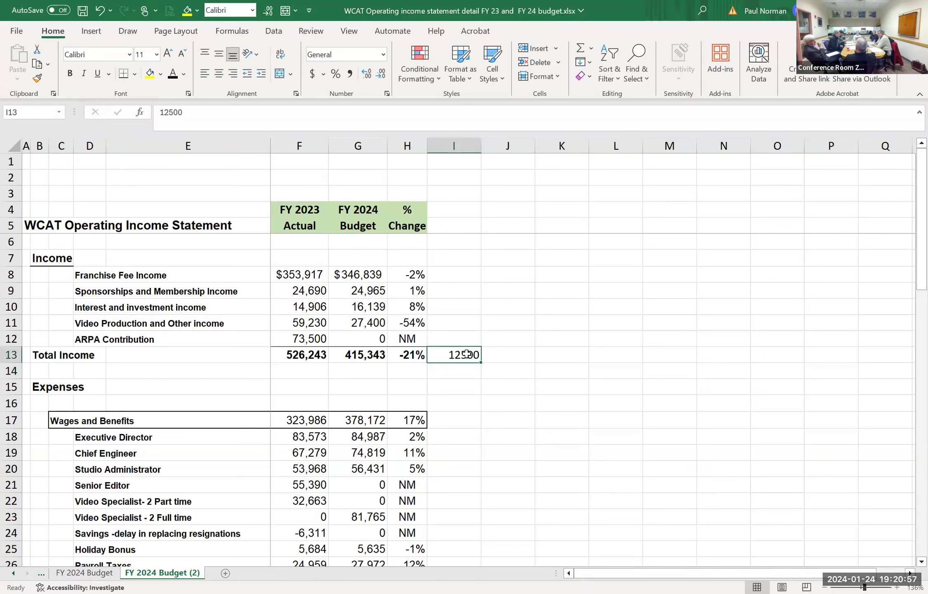
pyautogui.click(350, 76)
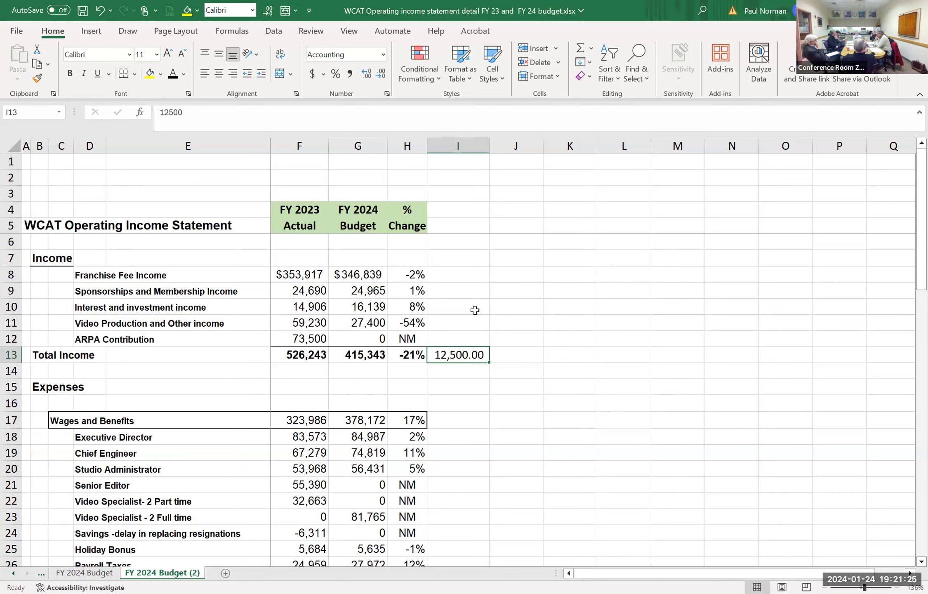
# Enter the period note "4/2025 to 2027" in cell K4.
pyautogui.click(557, 216)
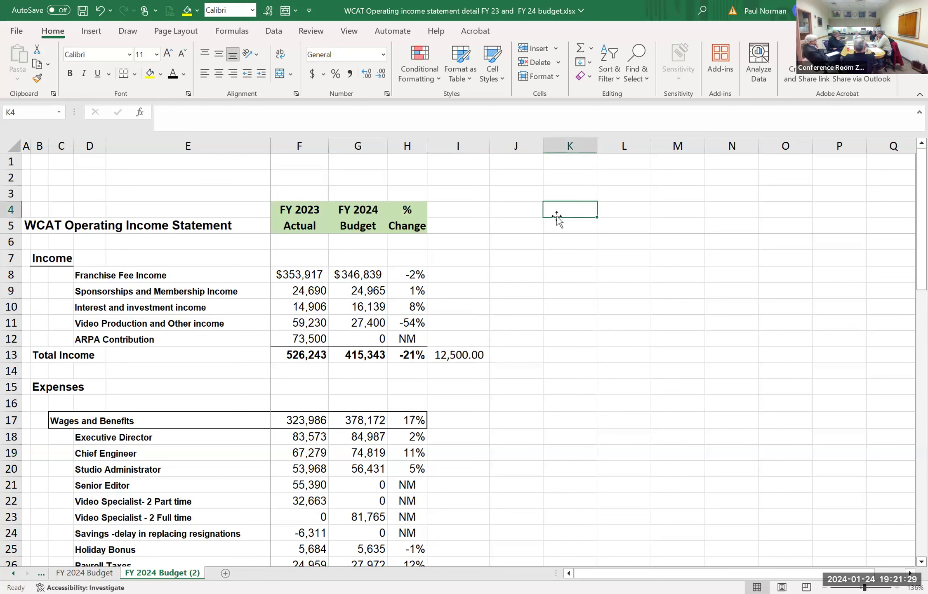
pyautogui.write('4/202')
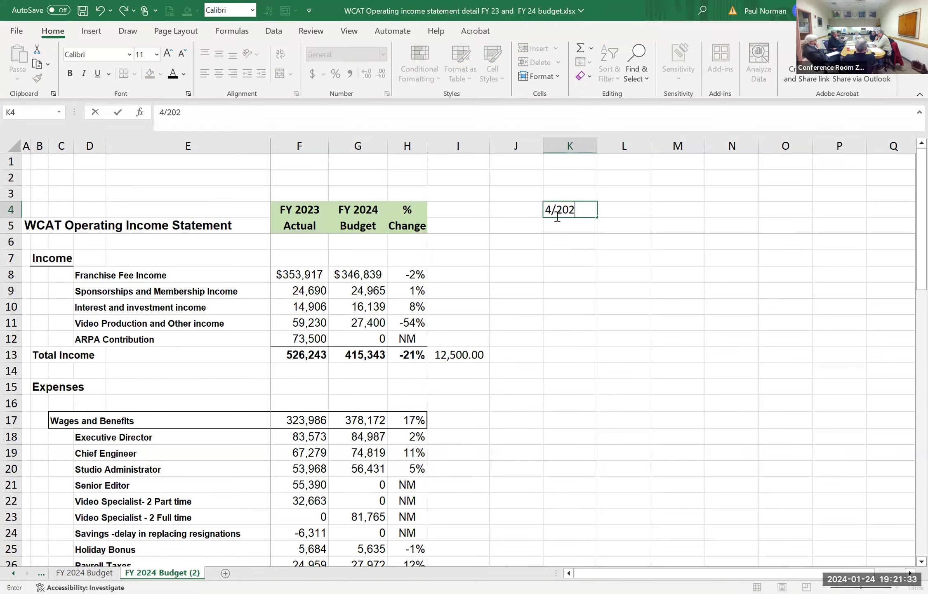
pyautogui.write('5')
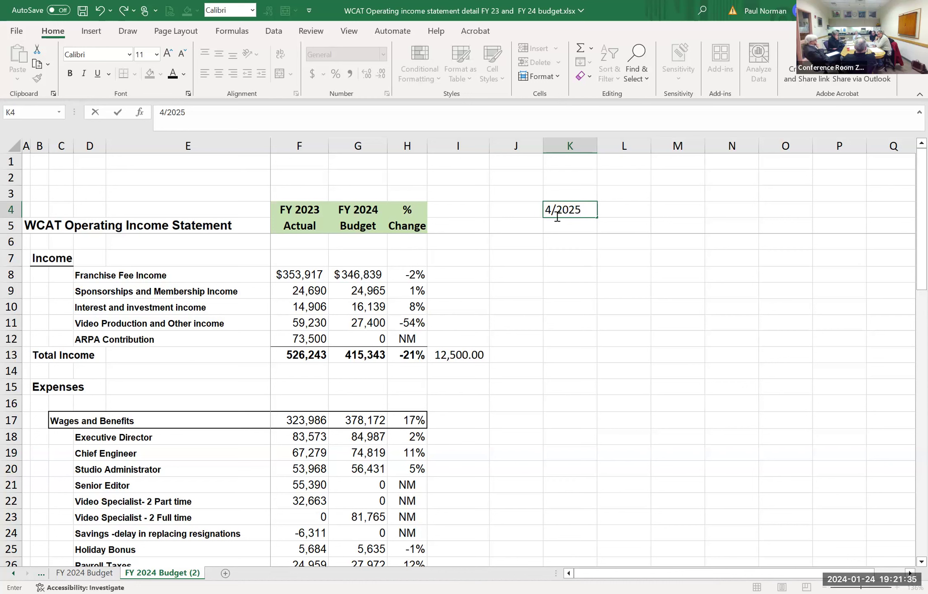
pyautogui.write(' to')
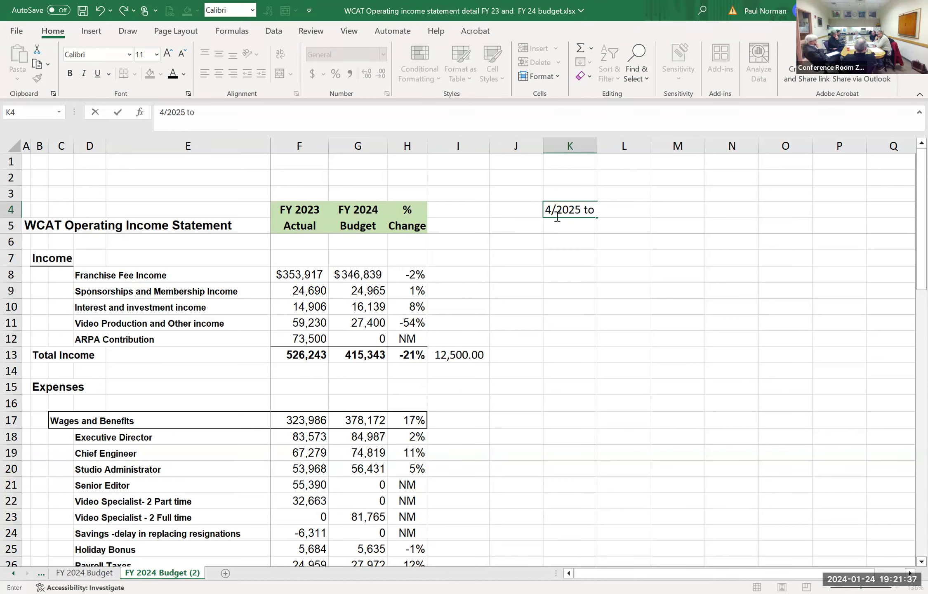
pyautogui.write(' 202')
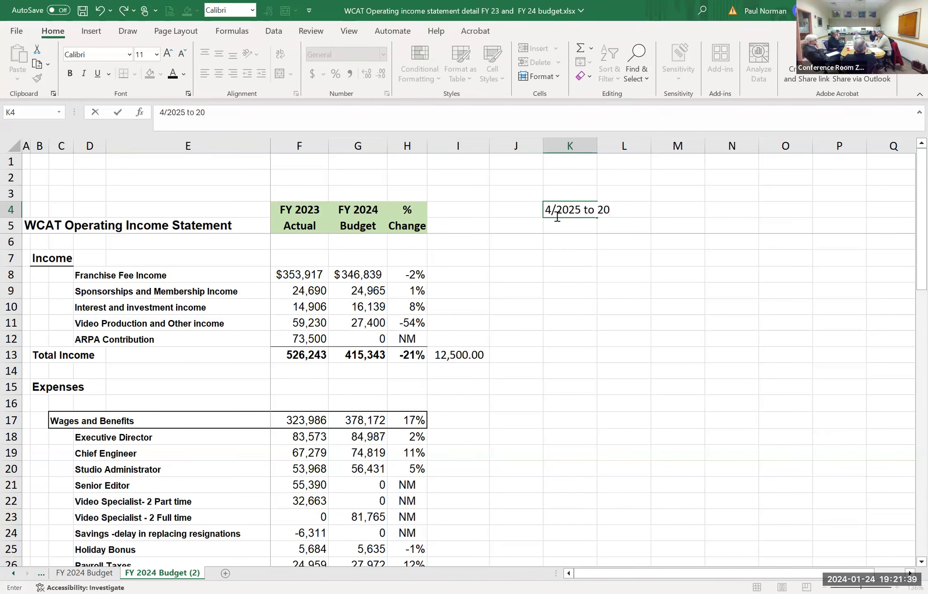
pyautogui.write('7')
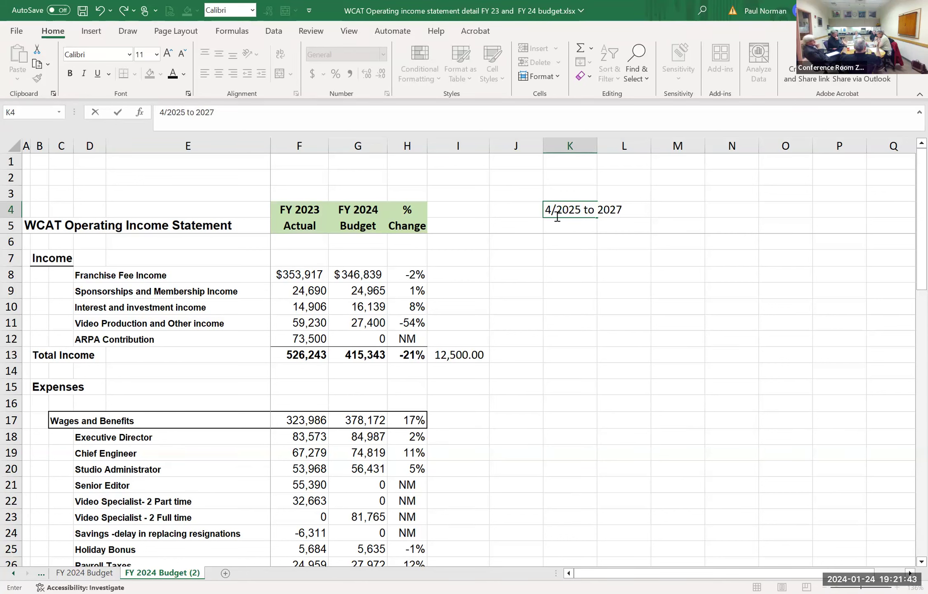
# Add the label "construction" in cell K5, directly under the period note.
pyautogui.click(572, 225)
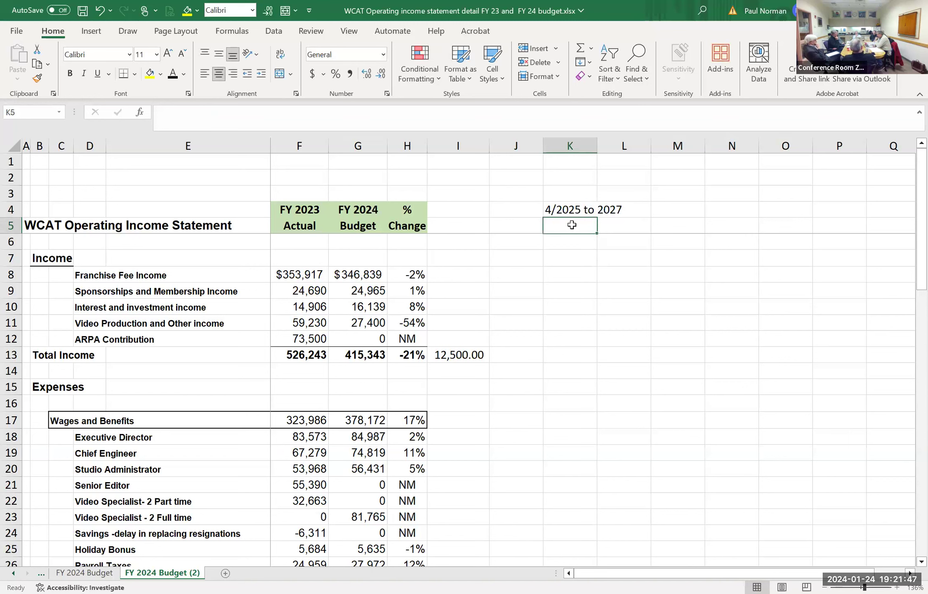
pyautogui.write('consr')
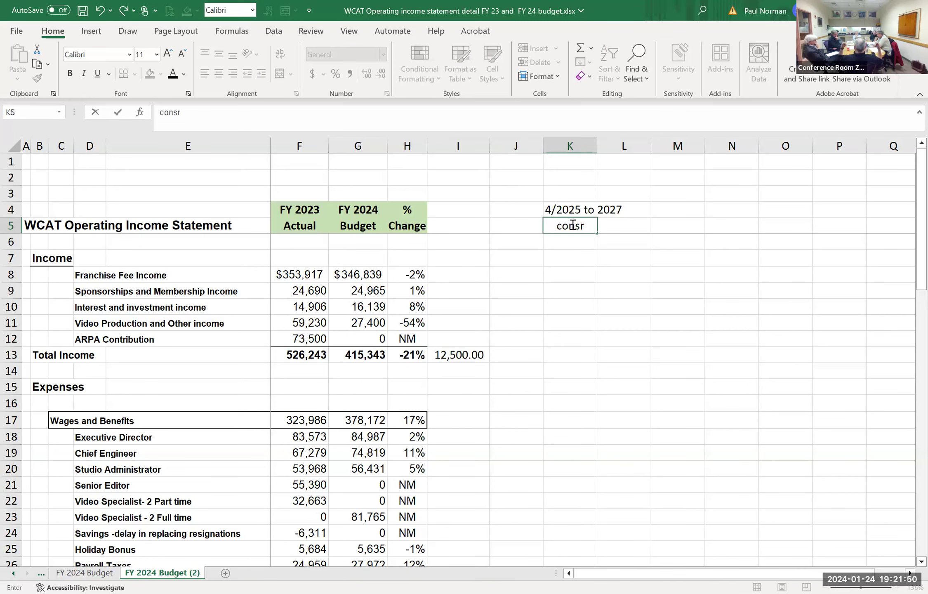
pyautogui.press('BackSpace')
pyautogui.write('tr')
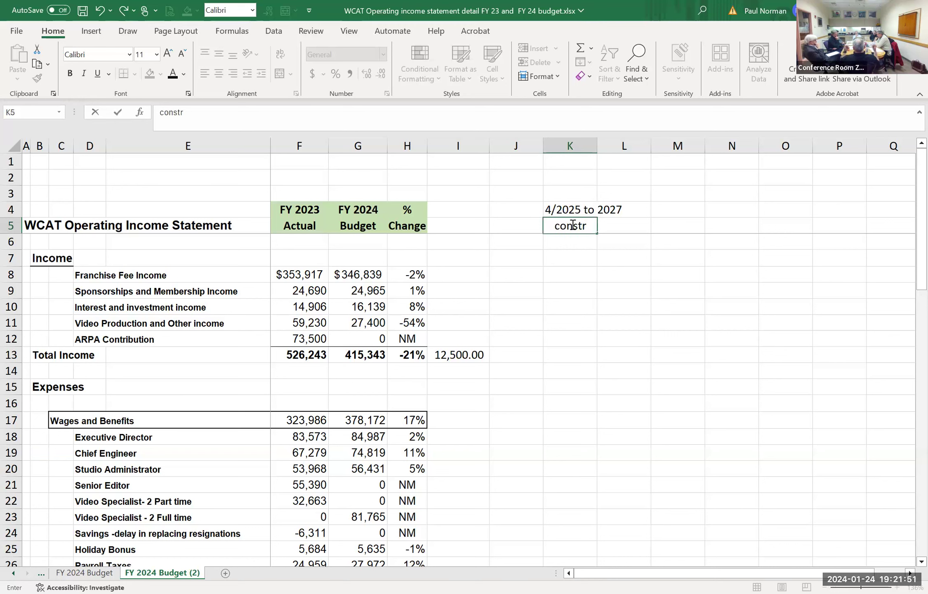
pyautogui.write('uction')
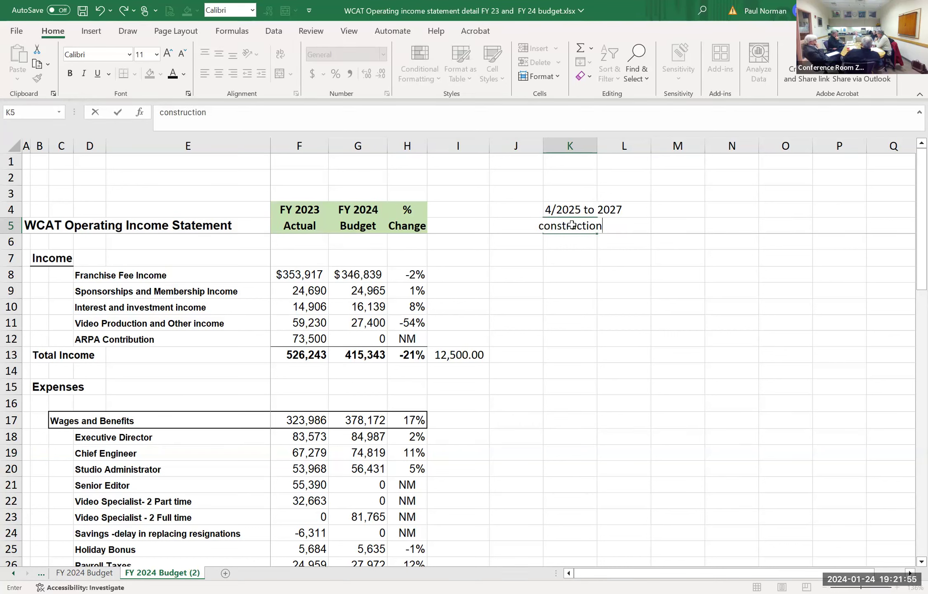
pyautogui.press('Return')
pyautogui.click(572, 225)
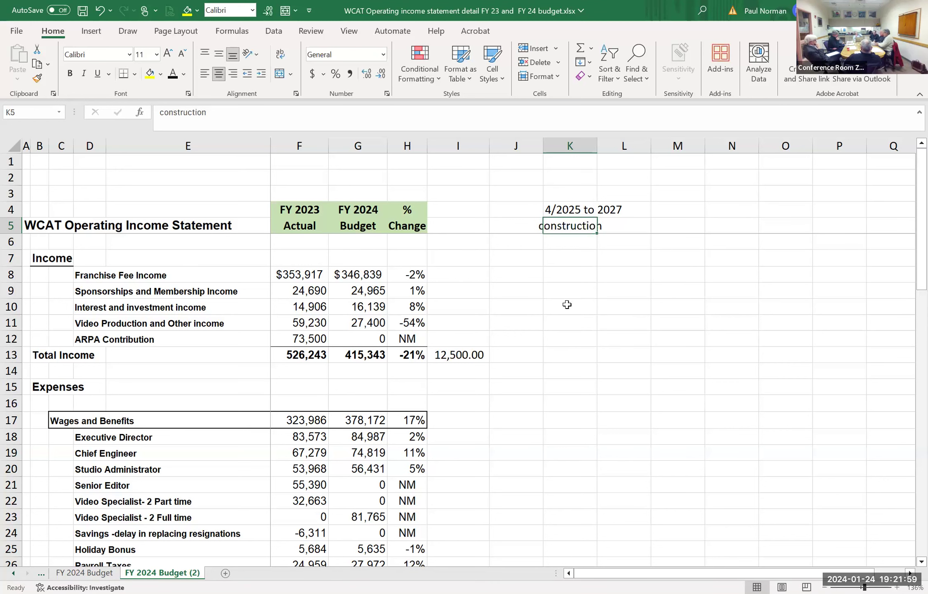
# Hide the figure in cell J27 on the Health Insurance row by setting its font color to white.
pyautogui.scroll(-2, 568, 304)
pyautogui.scroll(-1, 567, 304)
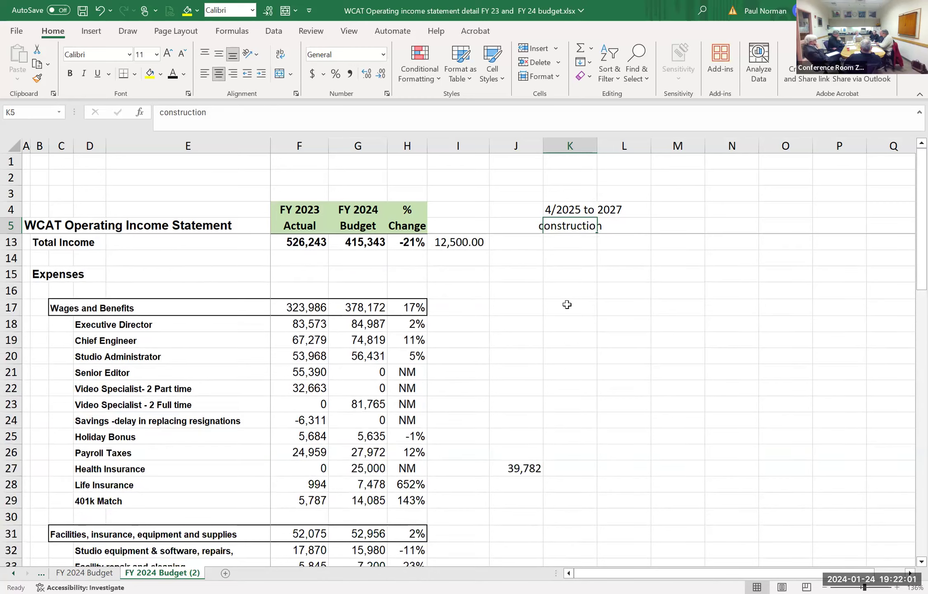
pyautogui.scroll(2, 567, 305)
pyautogui.scroll(1, 567, 305)
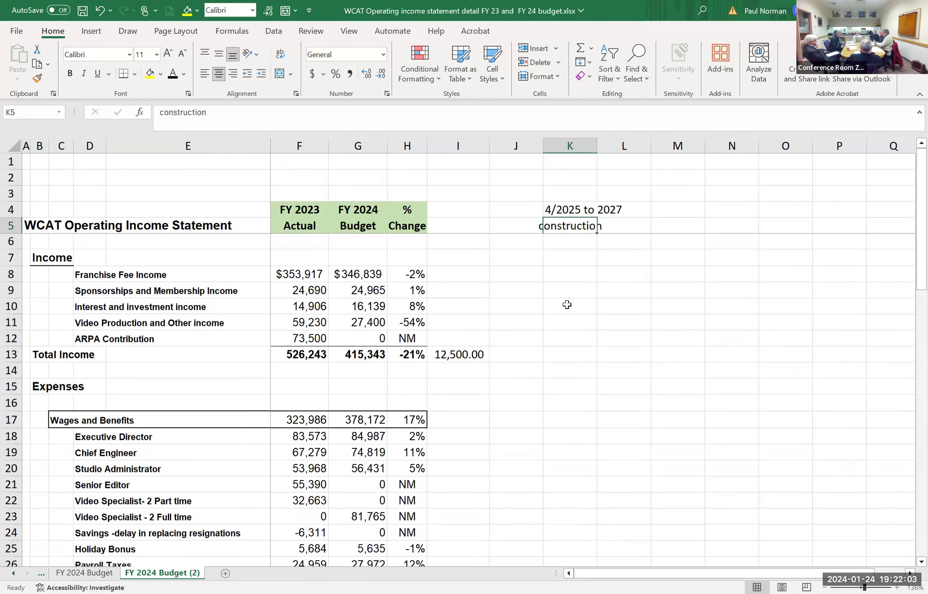
pyautogui.scroll(-2, 567, 304)
pyautogui.scroll(-1, 567, 304)
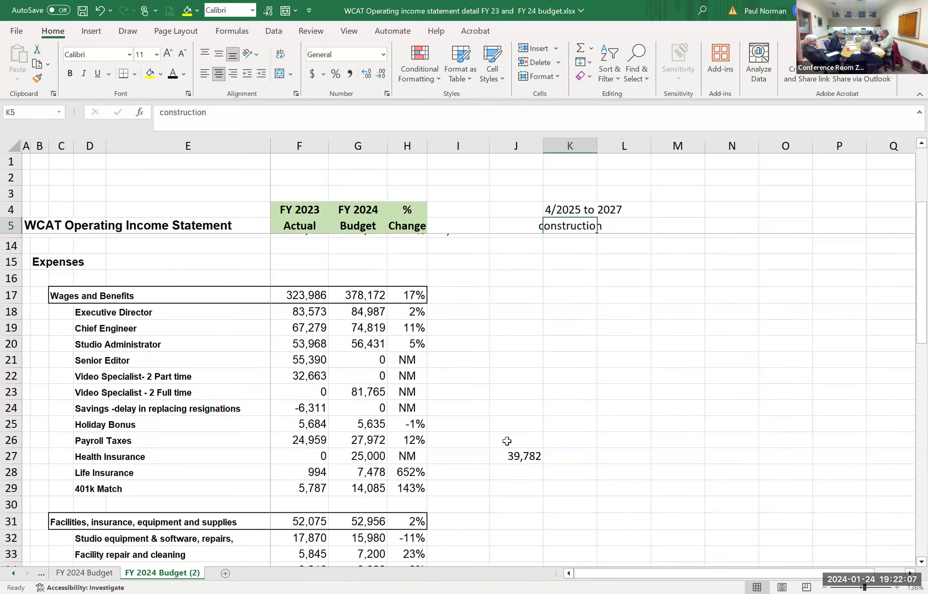
pyautogui.click(519, 453)
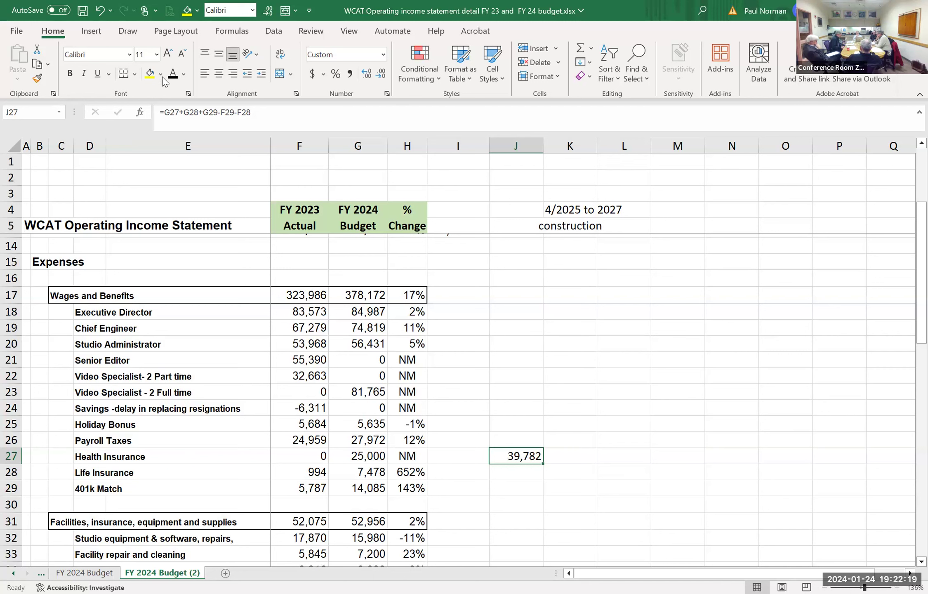
pyautogui.click(186, 76)
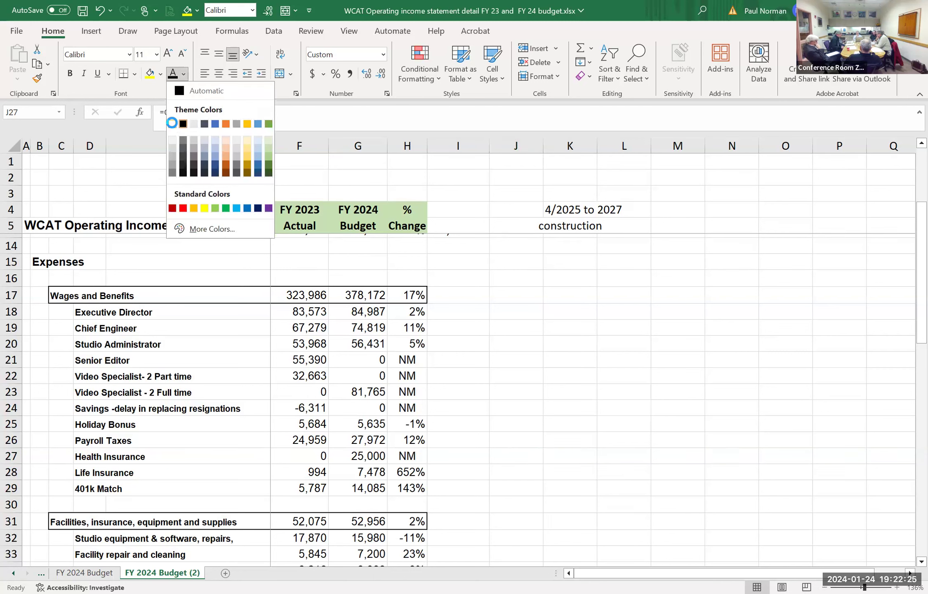
pyautogui.click(195, 141)
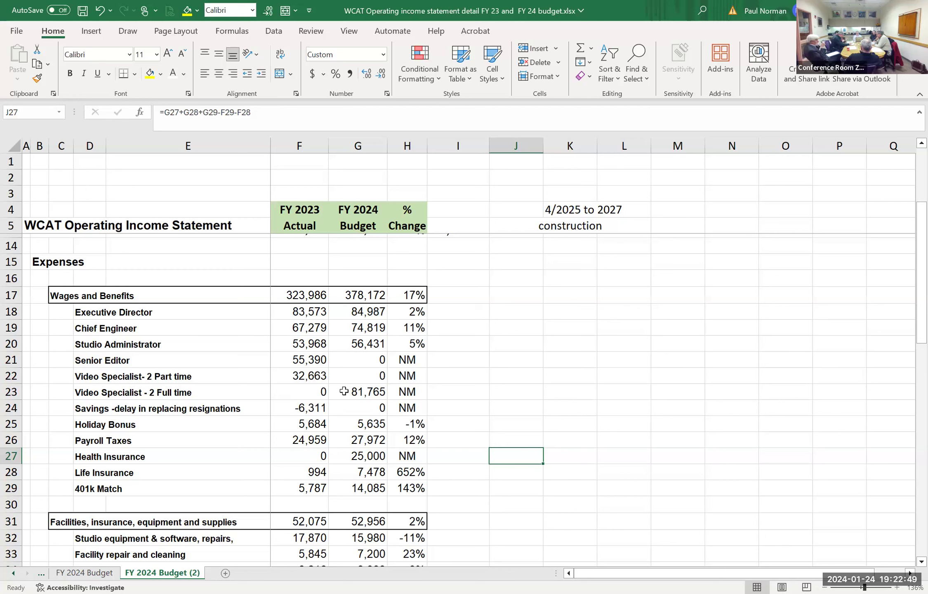
# Examine the wages and benefits entries, including Senior Editor, full-time Video Specialist, Executive Director, Chief Engineer, resignation savings and Health Insurance.
pyautogui.click(312, 360)
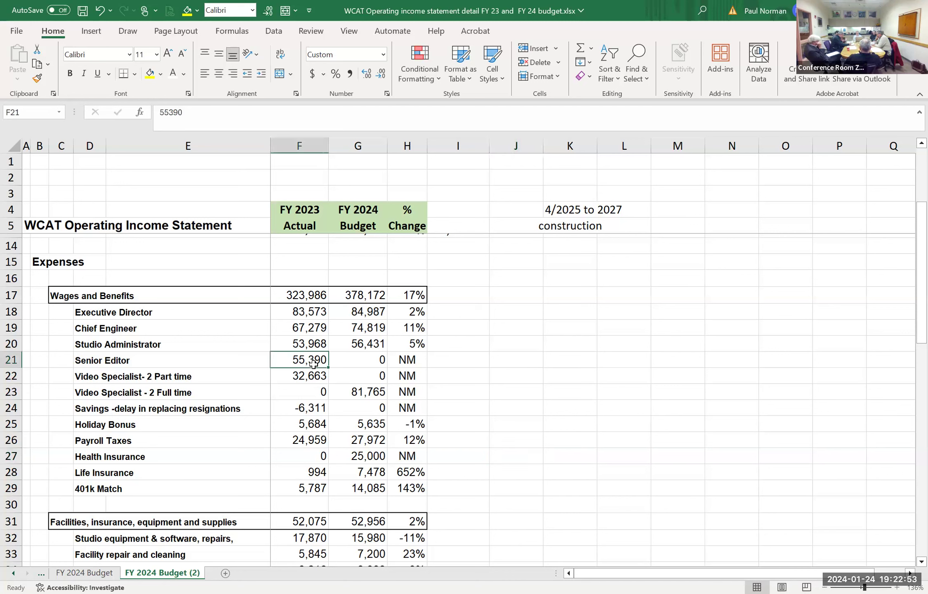
pyautogui.click(359, 390)
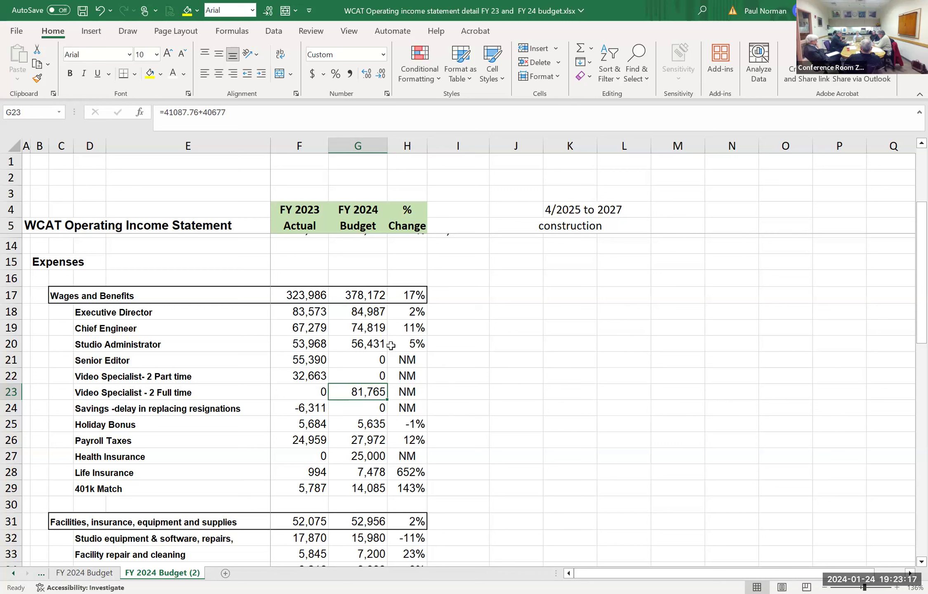
pyautogui.click(362, 313)
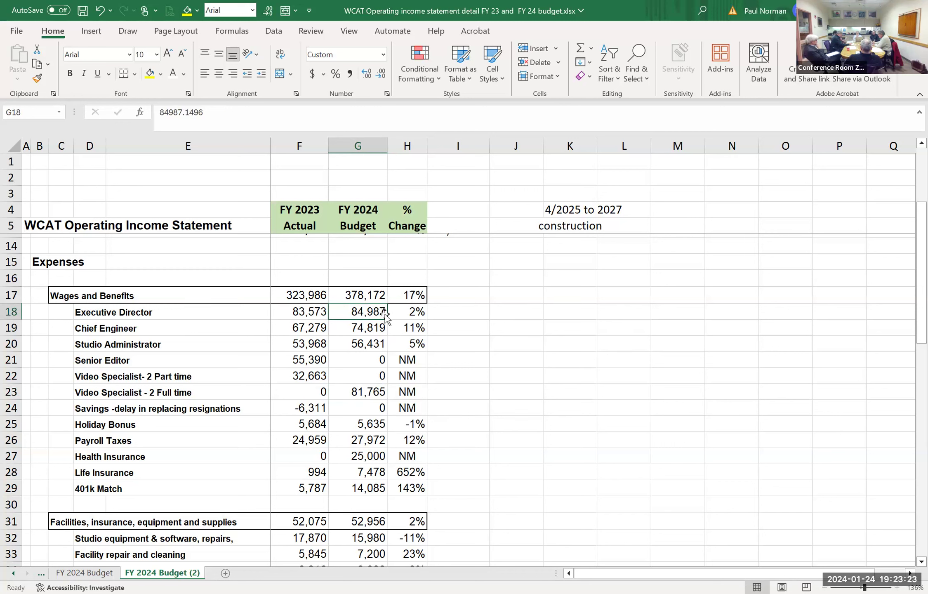
pyautogui.click(368, 328)
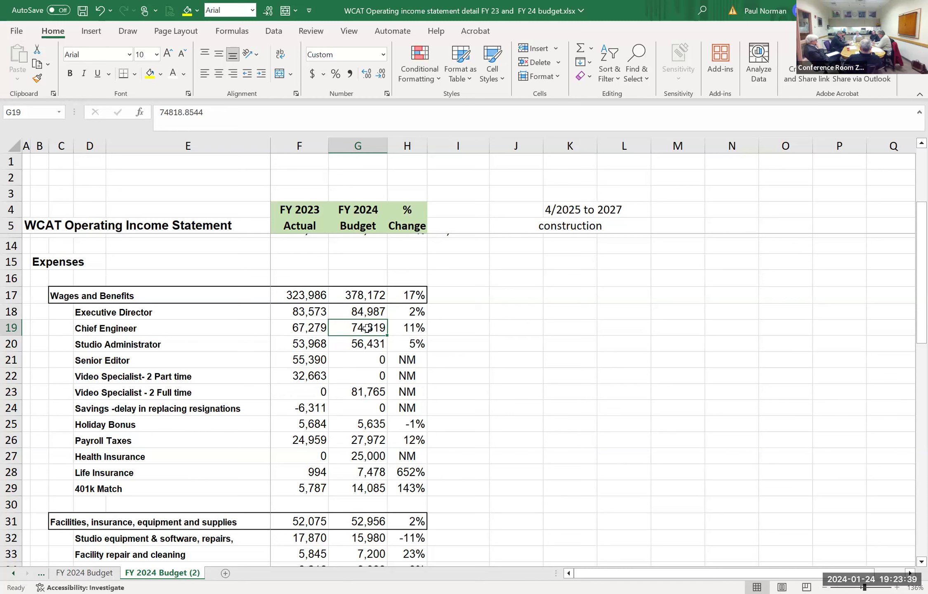
pyautogui.click(360, 389)
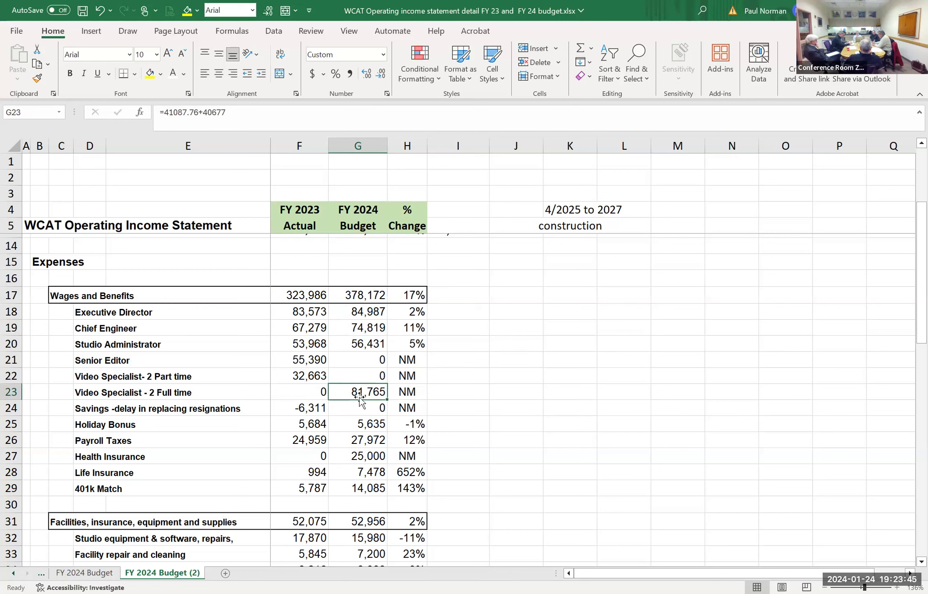
pyautogui.click(365, 329)
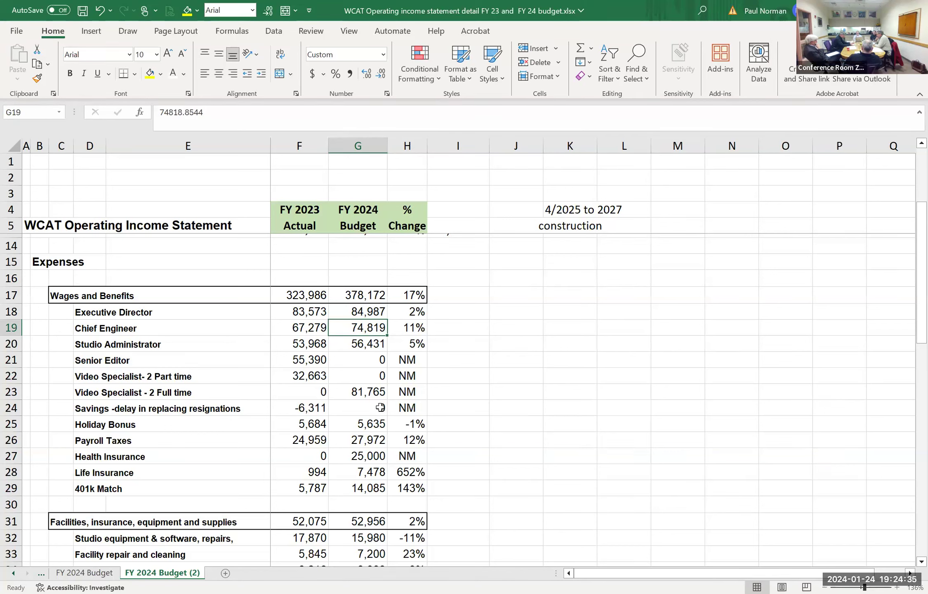
pyautogui.click(380, 407)
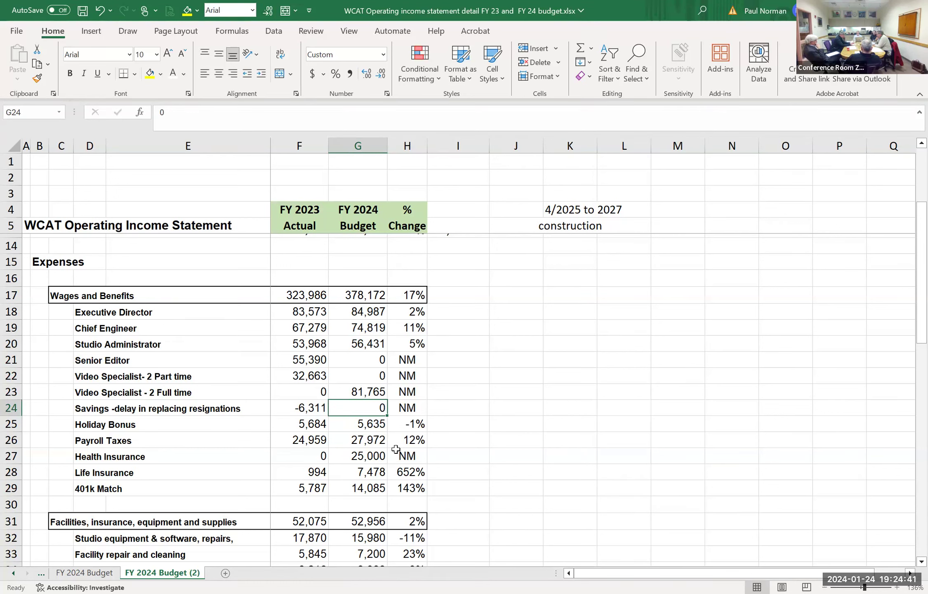
pyautogui.click(370, 456)
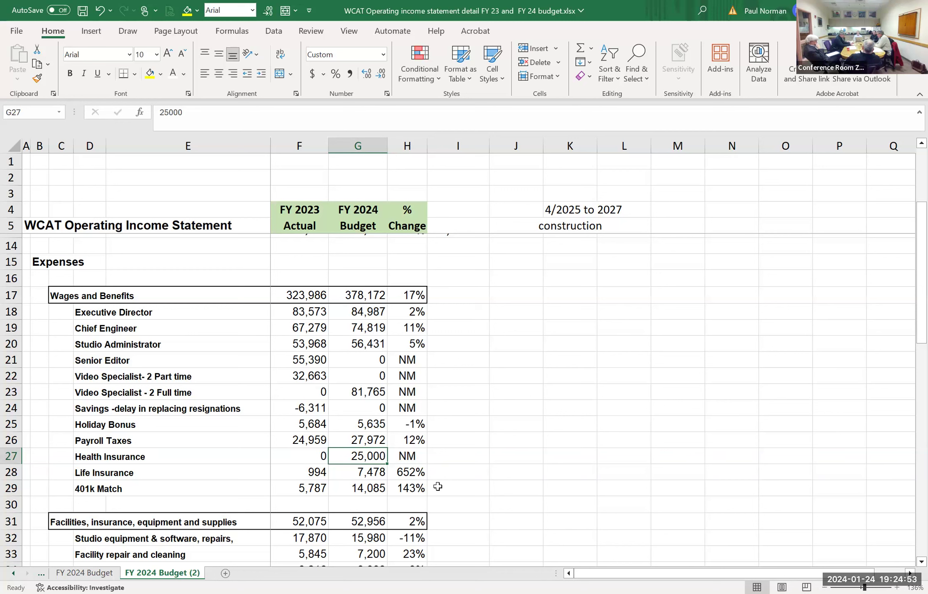
# Examine the FY 2024 budget entries for 401k Match, Life Insurance and Health Insurance under wages and benefits.
pyautogui.click(373, 490)
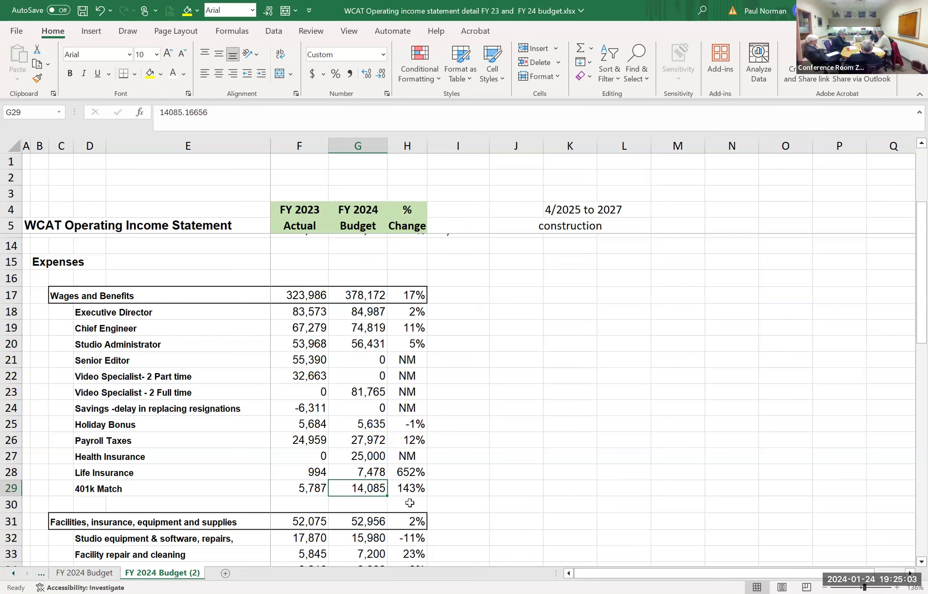
pyautogui.click(359, 473)
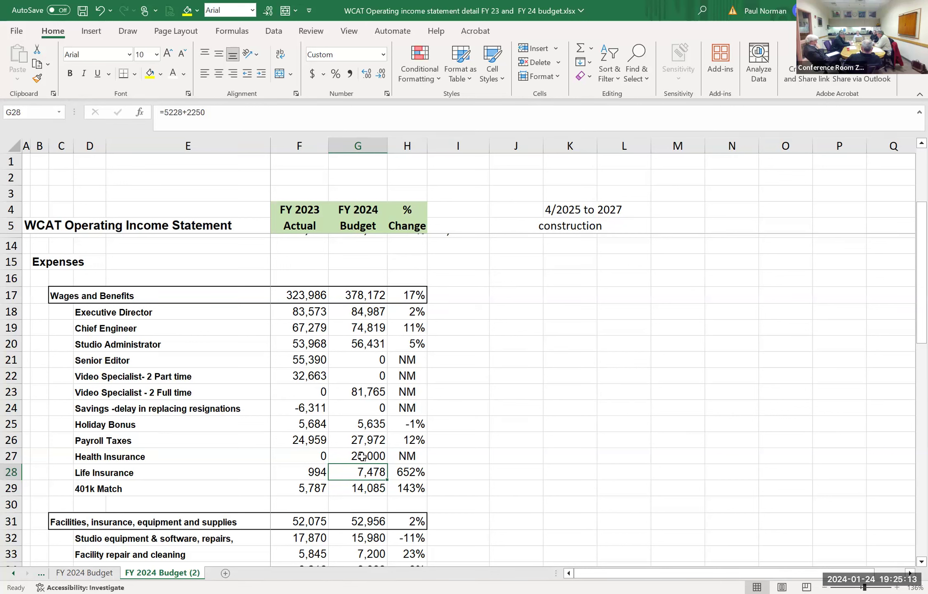
pyautogui.click(362, 457)
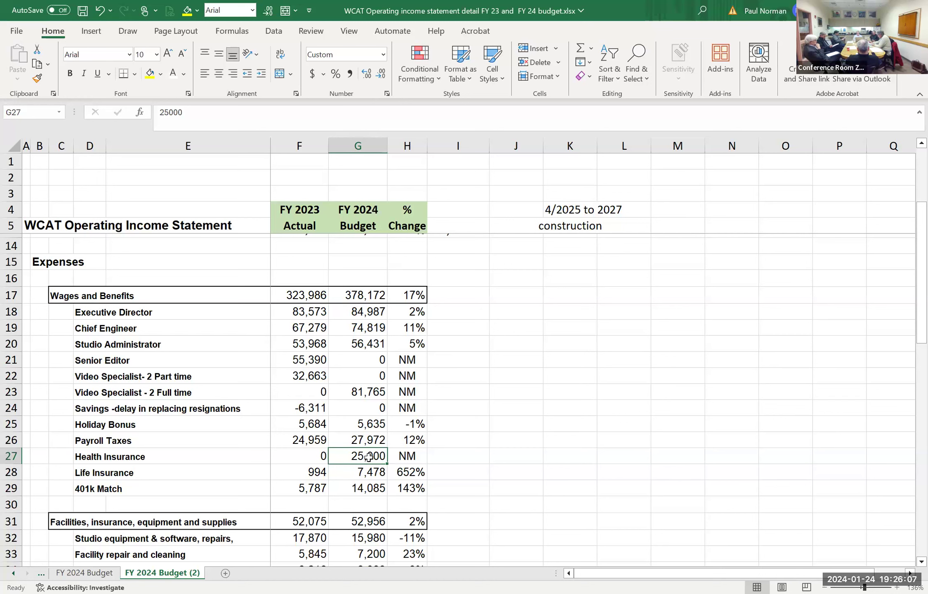
pyautogui.click(366, 477)
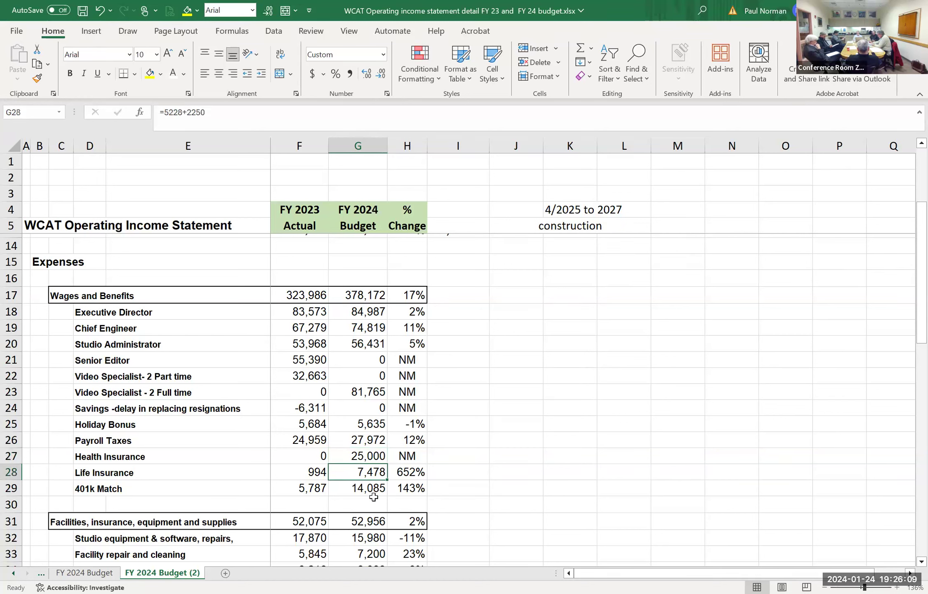
pyautogui.click(371, 487)
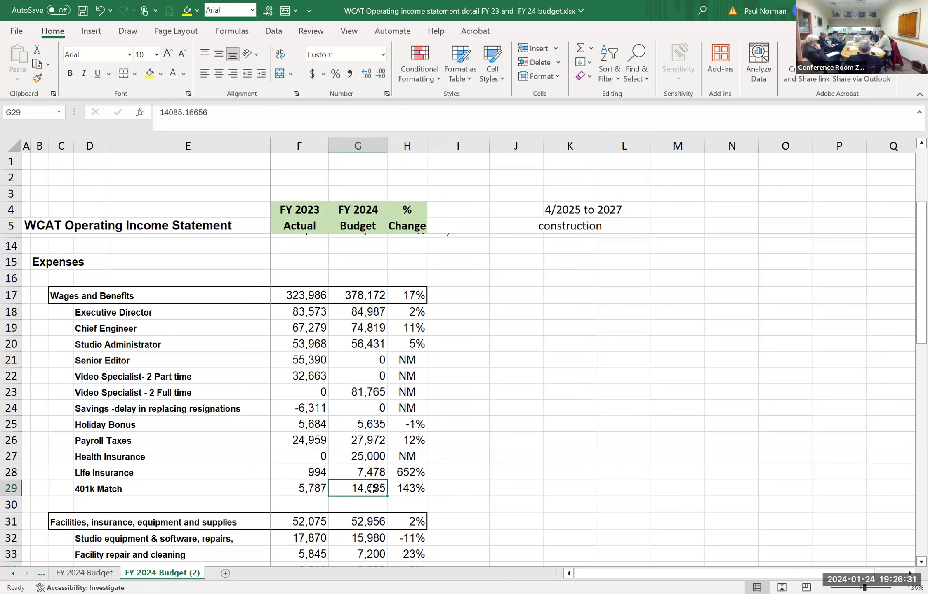
pyautogui.click(472, 442)
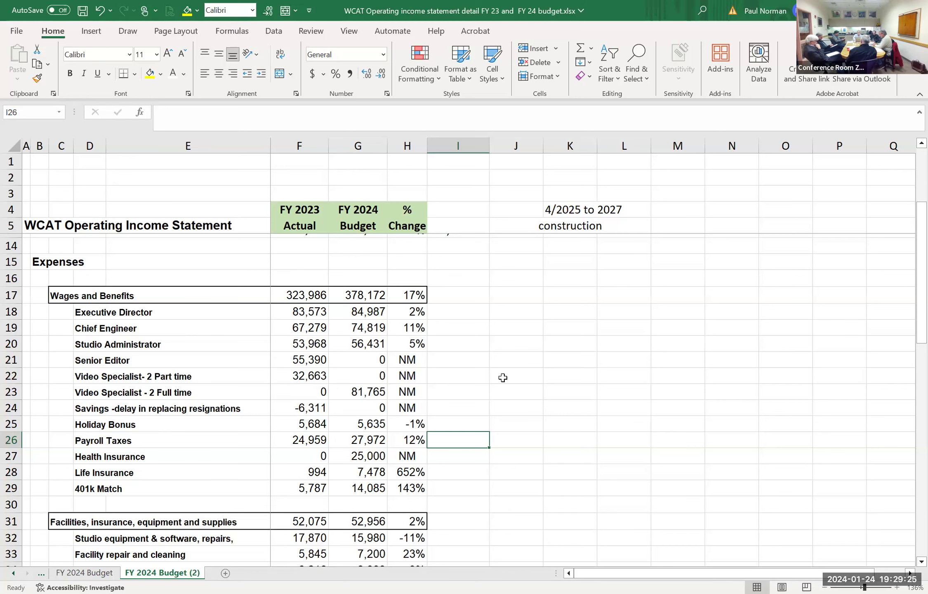
# Review the facilities, insurance, equipment and supplies section, comparing FY 2023 actual with FY 2024 budget.
pyautogui.scroll(-1, 503, 378)
pyautogui.scroll(-2, 503, 378)
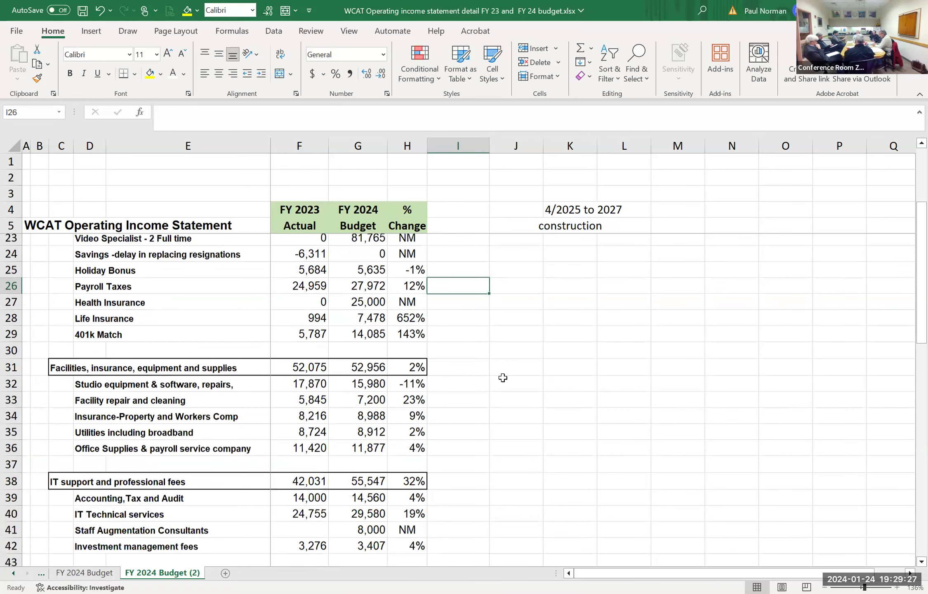
pyautogui.scroll(-1, 503, 377)
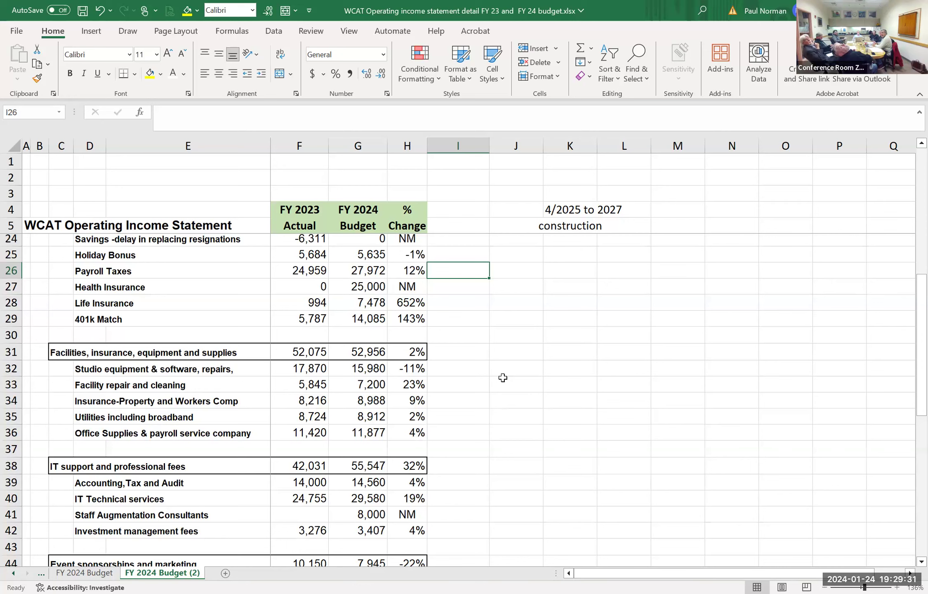
pyautogui.scroll(-1, 502, 377)
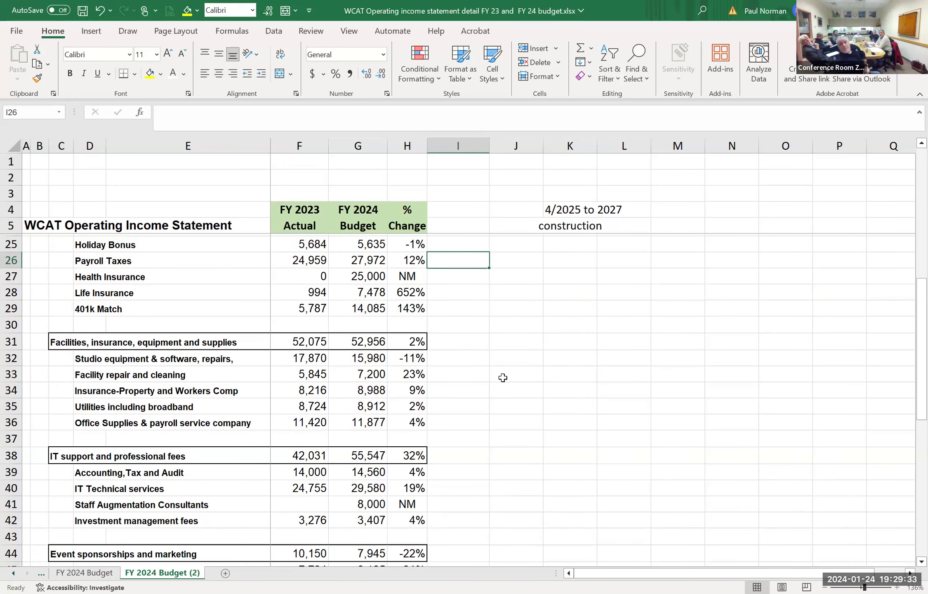
pyautogui.scroll(3, 503, 378)
pyautogui.scroll(-1, 503, 378)
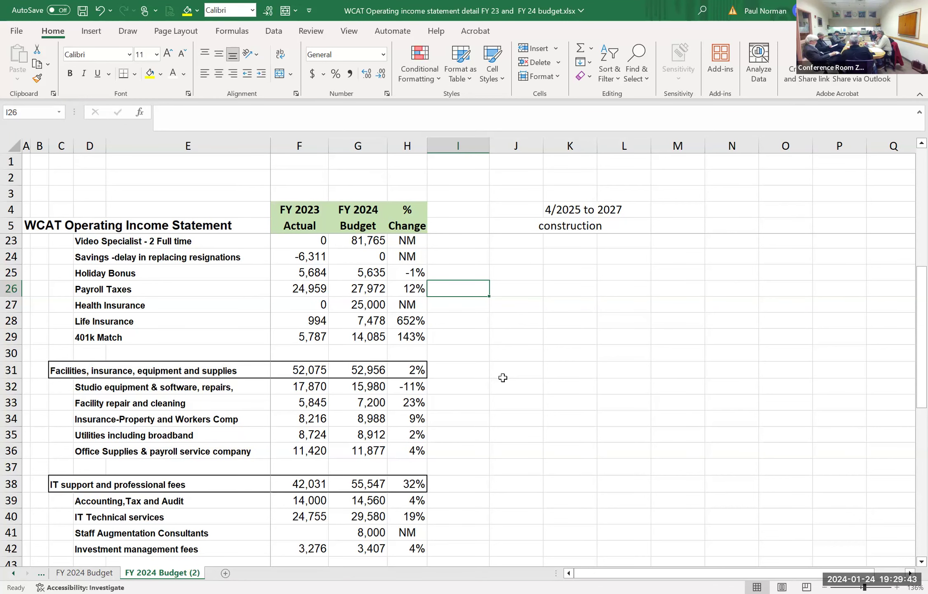
pyautogui.scroll(1, 503, 378)
pyautogui.scroll(-2, 502, 378)
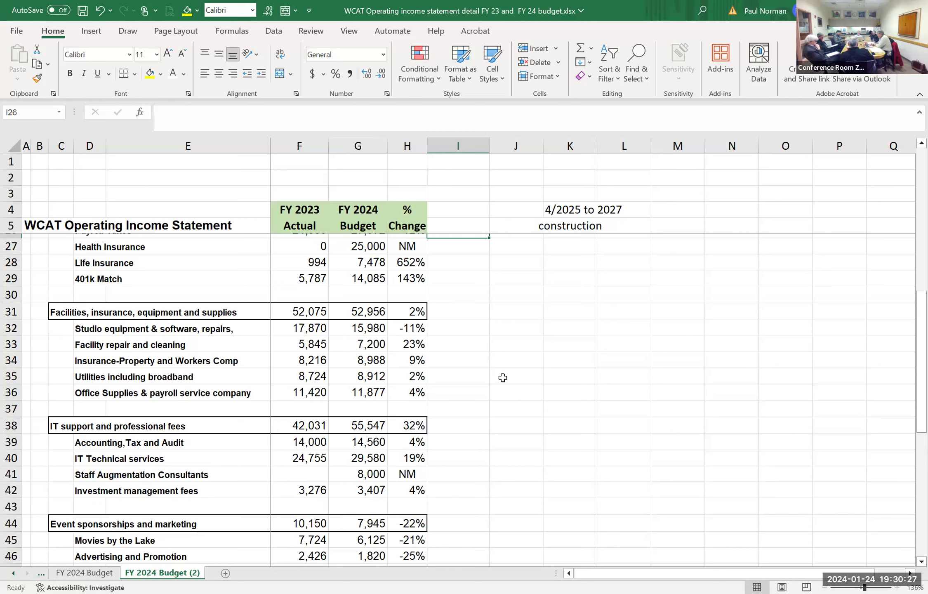
# Examine the FY 2024 budget for Staff Augmentation Consultants and IT Technical services under IT support and professional fees.
pyautogui.scroll(-2, 502, 378)
pyautogui.scroll(-1, 503, 378)
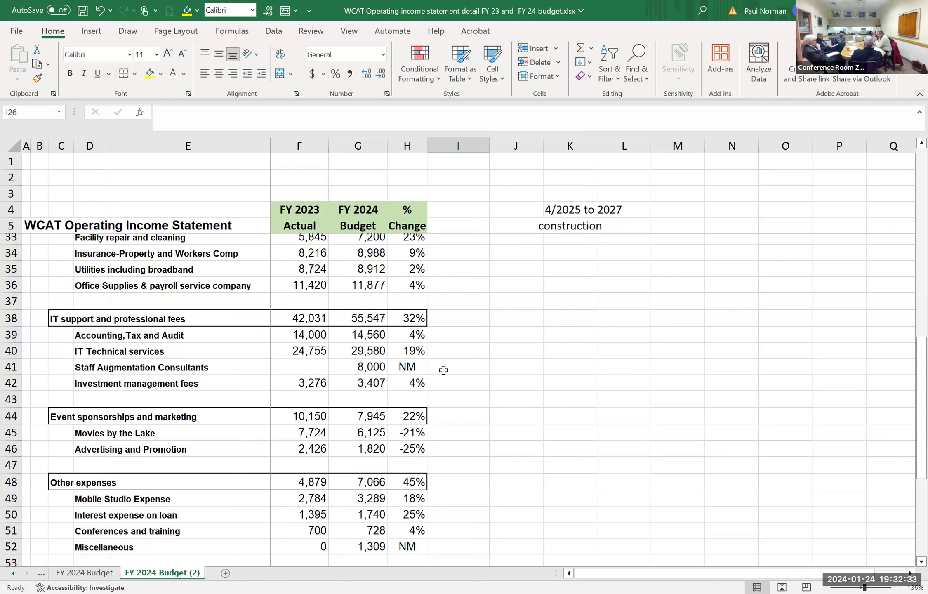
pyautogui.click(360, 368)
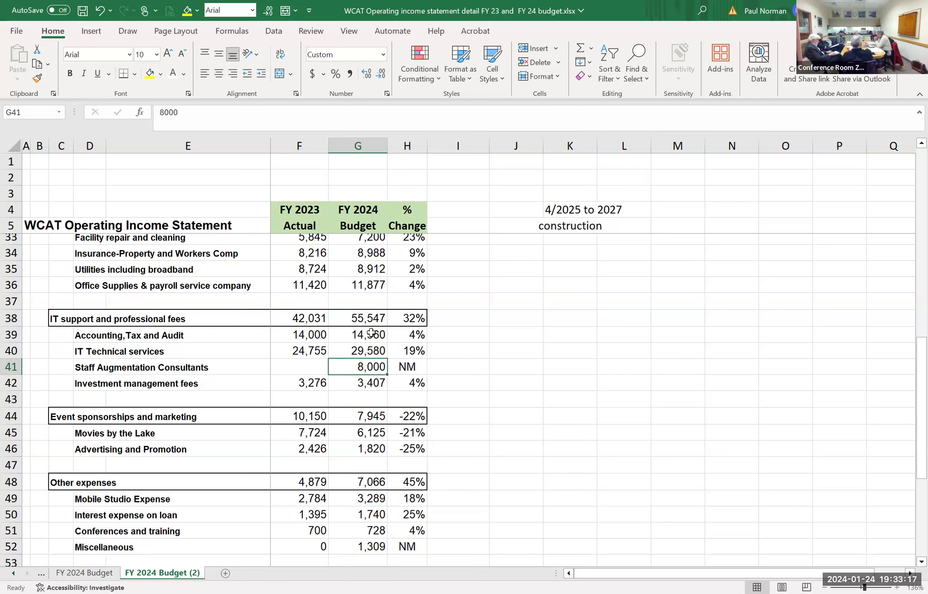
pyautogui.click(373, 351)
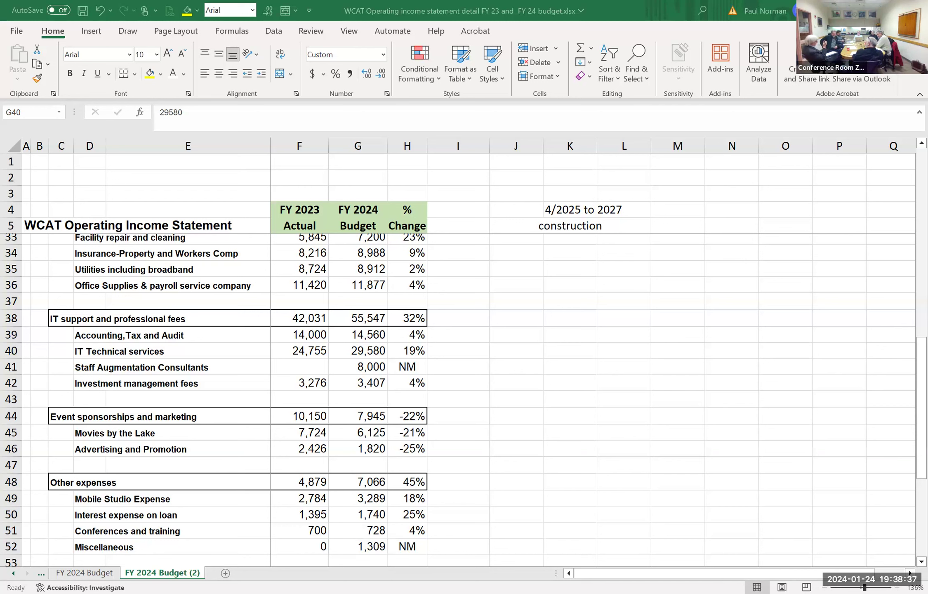
# Review event sponsorships and marketing, other expenses, Total Expenses and net income (loss) from operations.
pyautogui.click(779, 574)
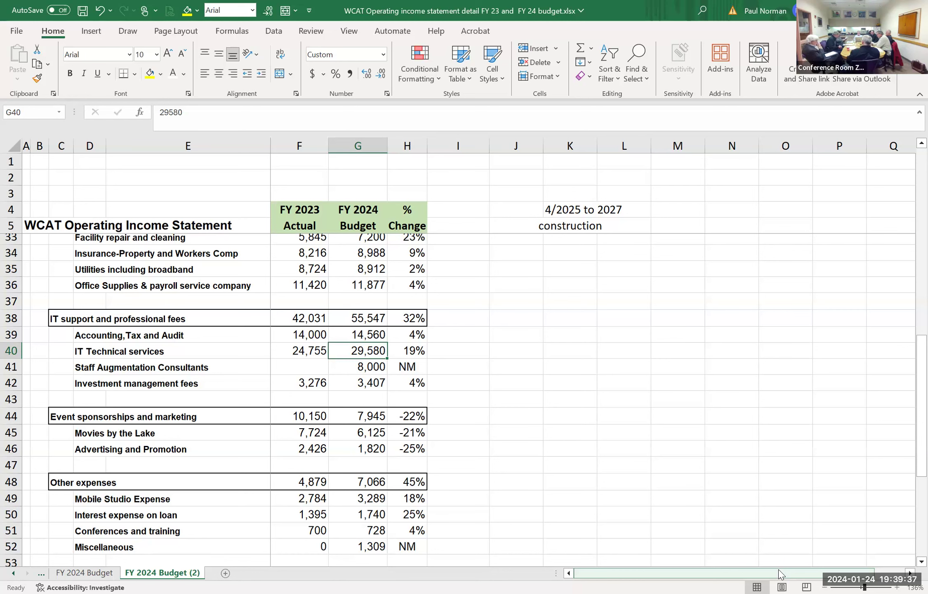
pyautogui.scroll(-1, 780, 574)
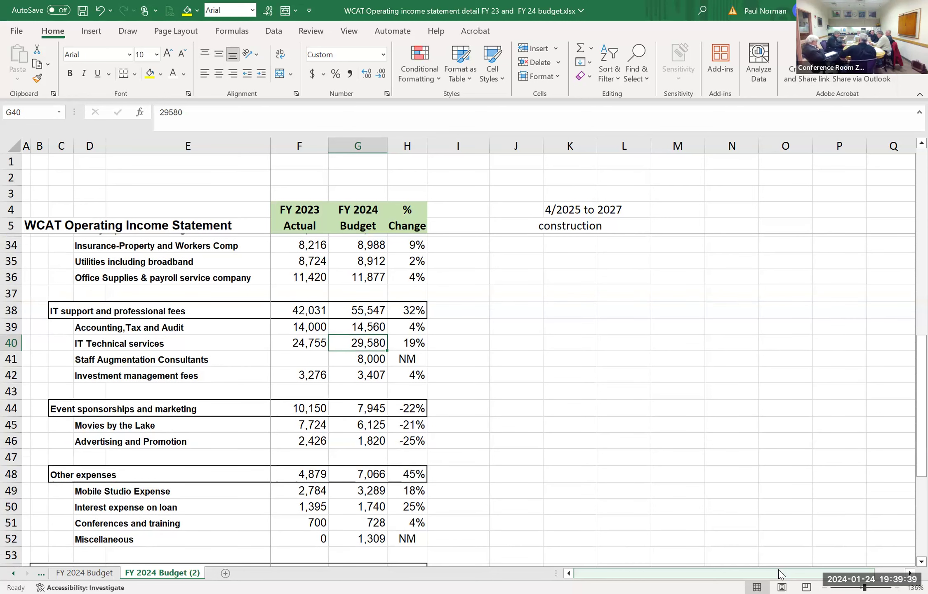
pyautogui.scroll(-2, 780, 574)
pyautogui.press('Right')
pyautogui.press('Right')
pyautogui.press('Right')
pyautogui.press('Down')
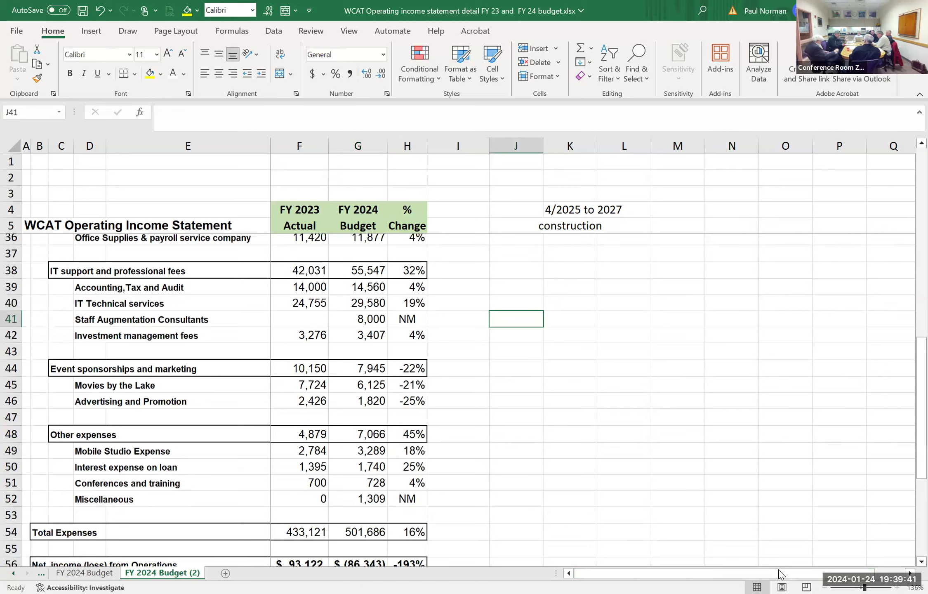
pyautogui.scroll(-2, 780, 575)
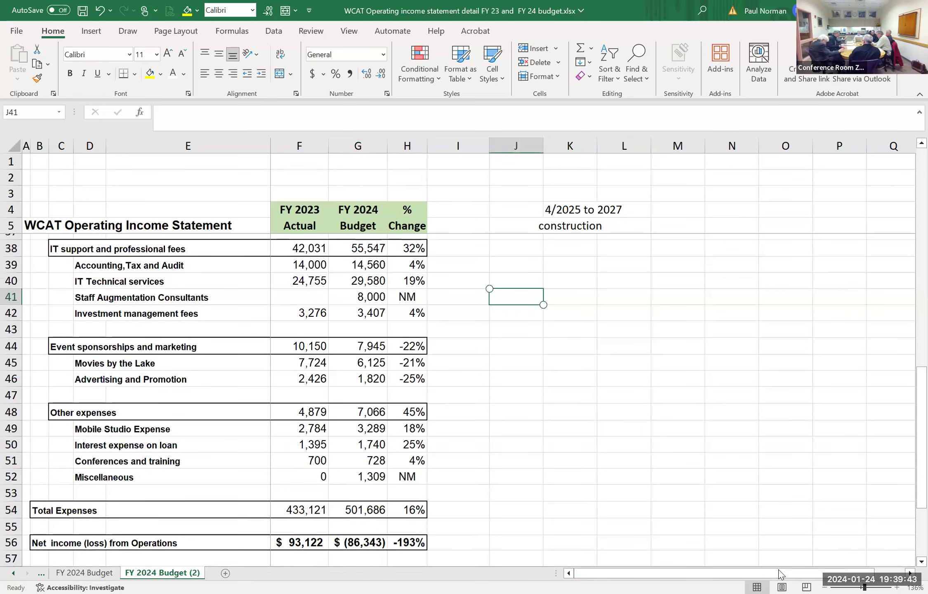
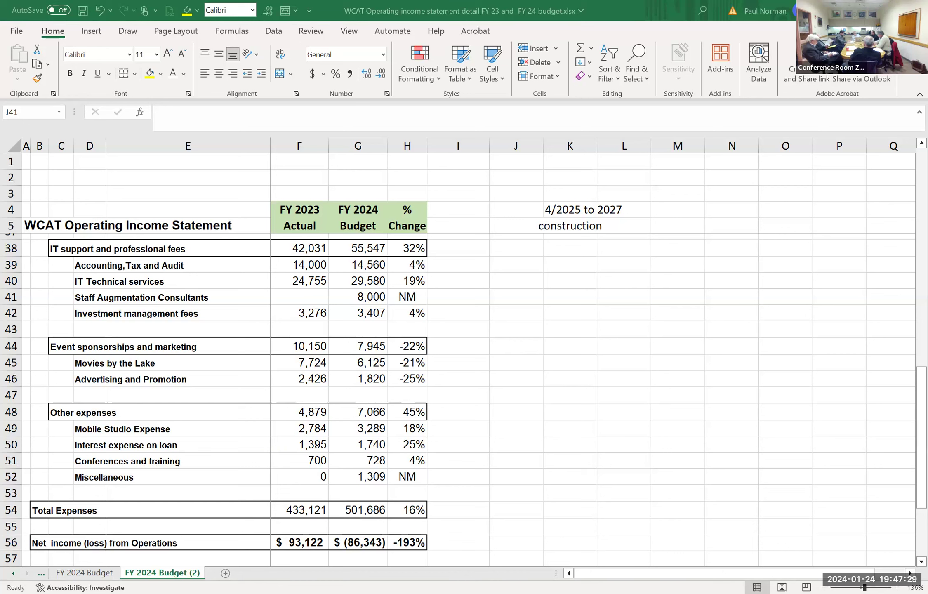
pyautogui.press('Escape')
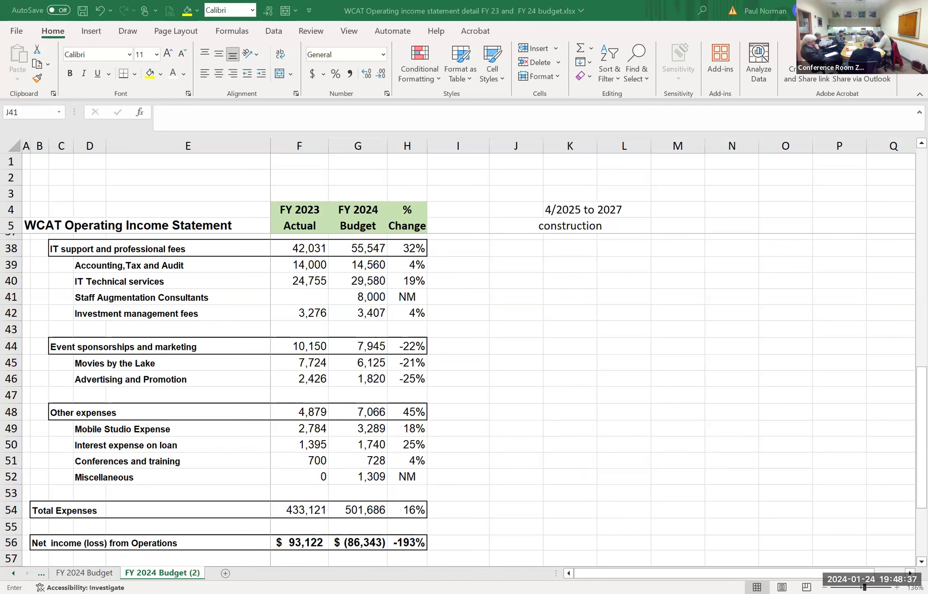
pyautogui.press('Escape')
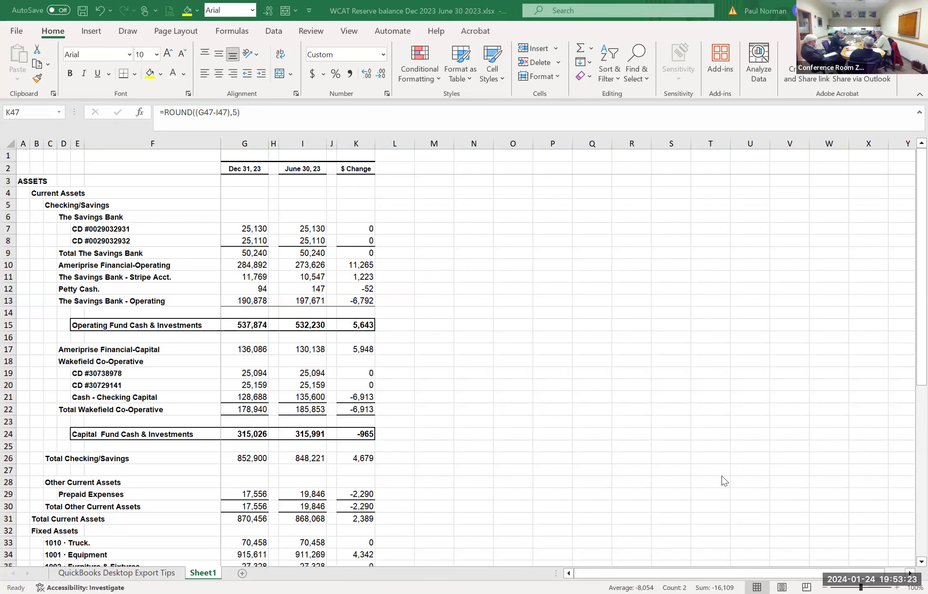
# In the WCAT Reserve balance workbook, examine the dollar change for Ameriprise Financial-Operating and for Operating Fund Cash & Investments.
pyautogui.click(362, 263)
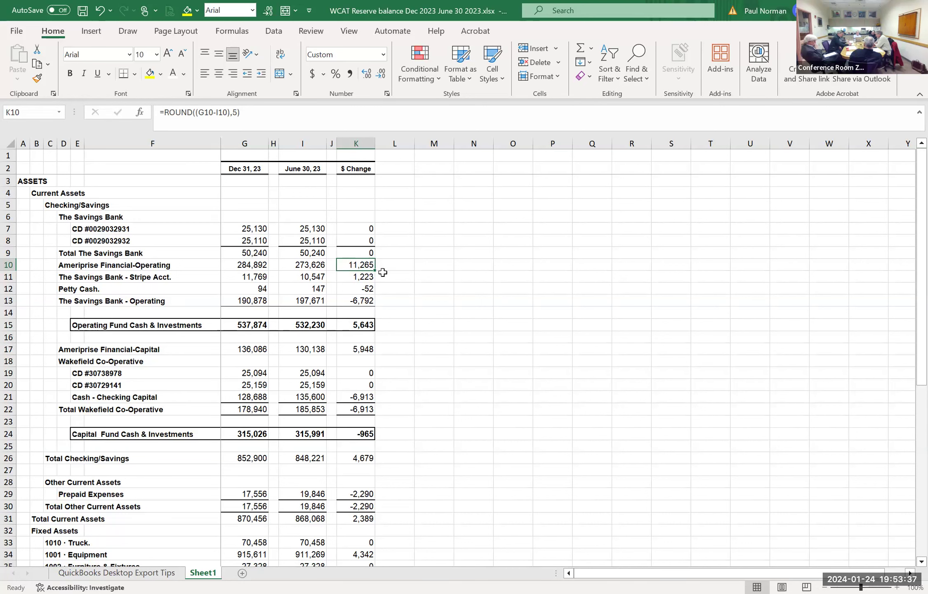
pyautogui.click(363, 329)
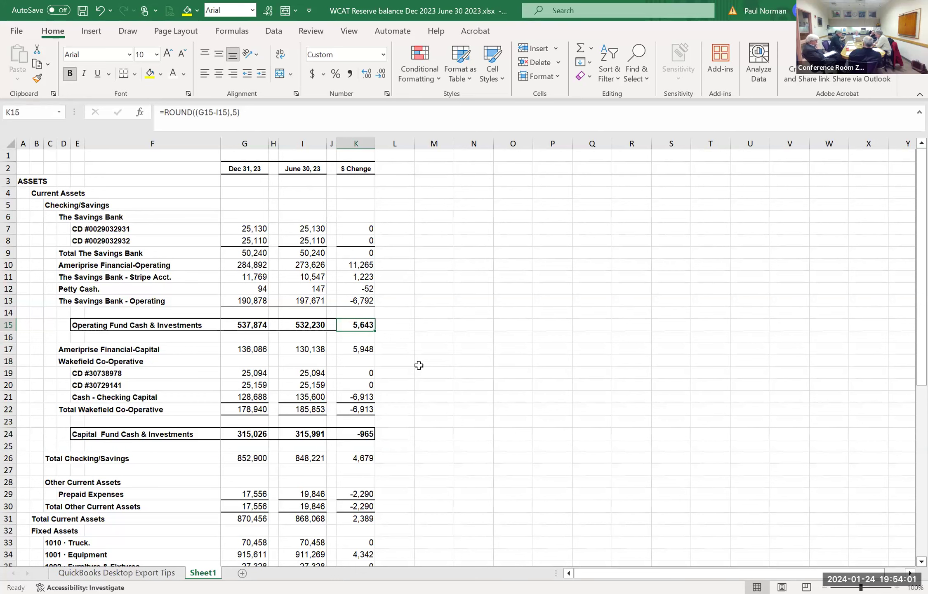
pyautogui.click(552, 409)
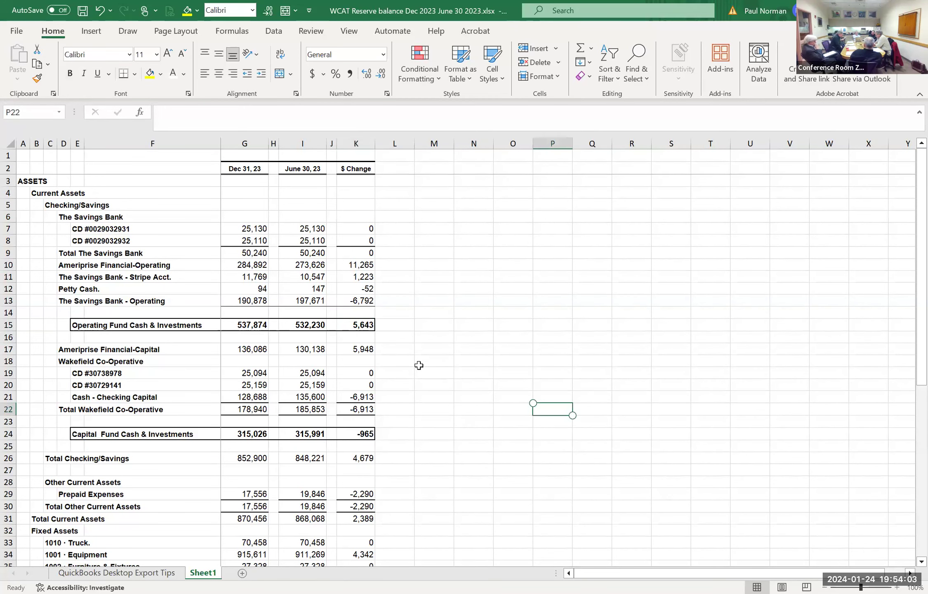
# Review the balance sheet from the capital fund accounts through fixed assets to total liabilities and equity.
pyautogui.scroll(-3, 419, 365)
pyautogui.scroll(-1, 418, 366)
pyautogui.scroll(2, 419, 366)
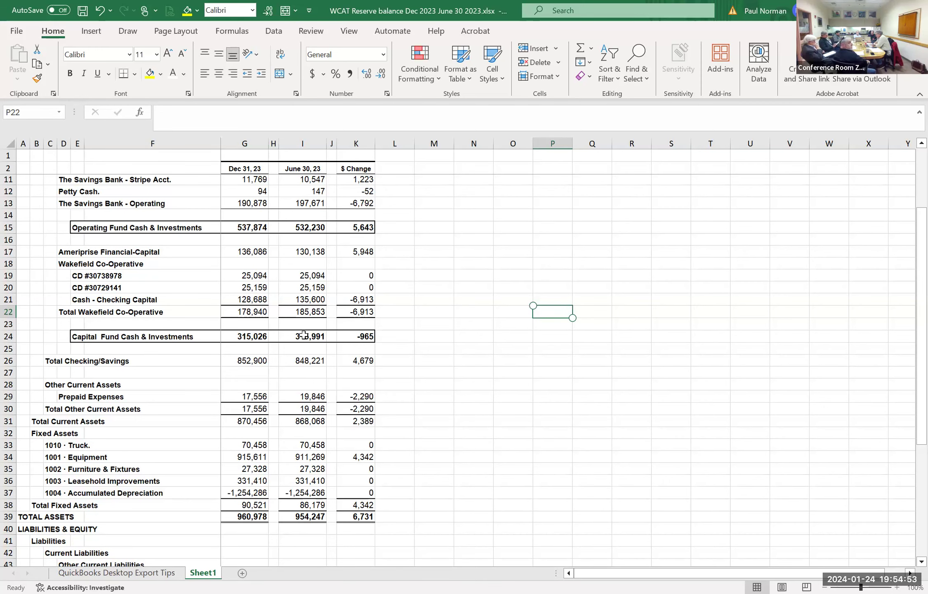
pyautogui.scroll(-4, 304, 335)
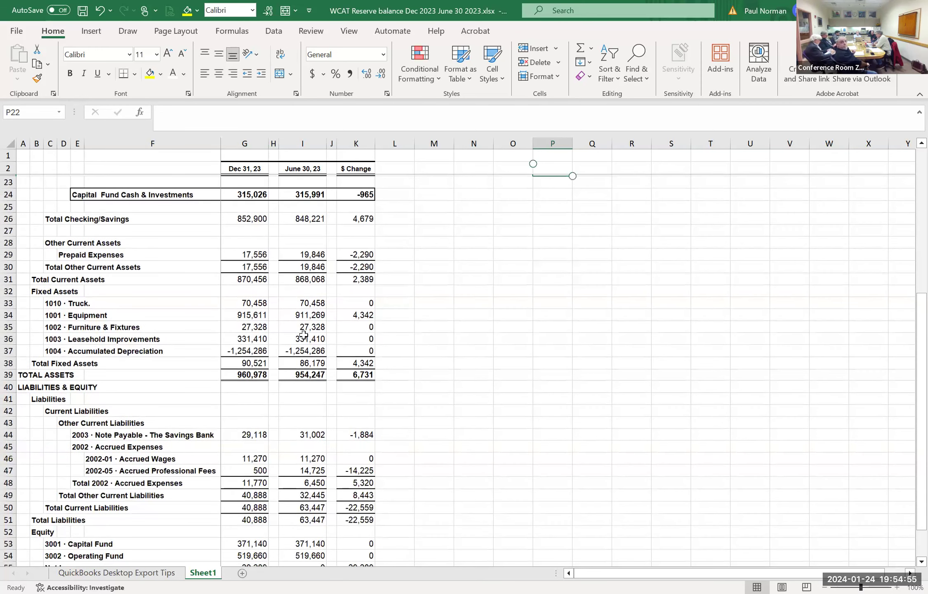
pyautogui.scroll(1, 304, 335)
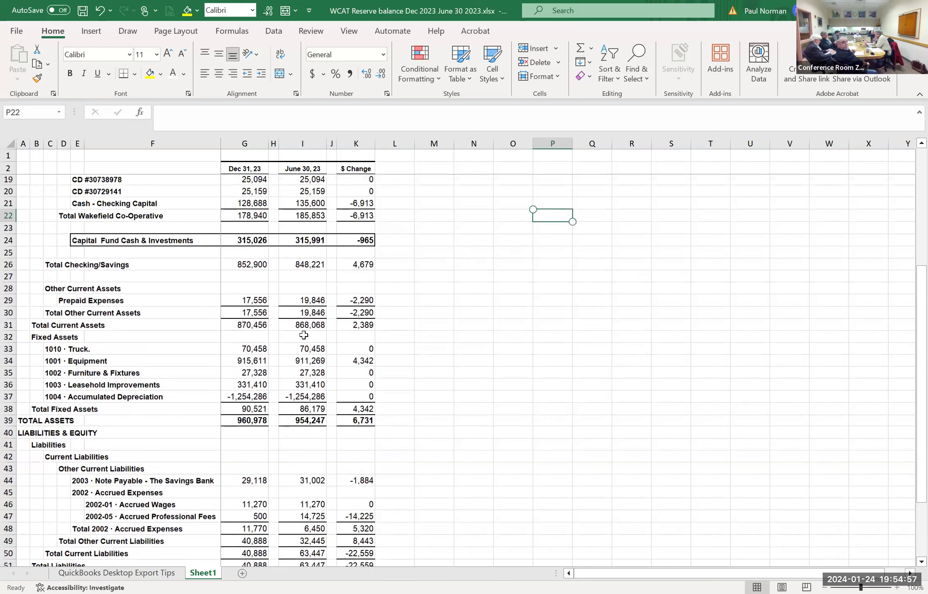
pyautogui.scroll(1, 304, 335)
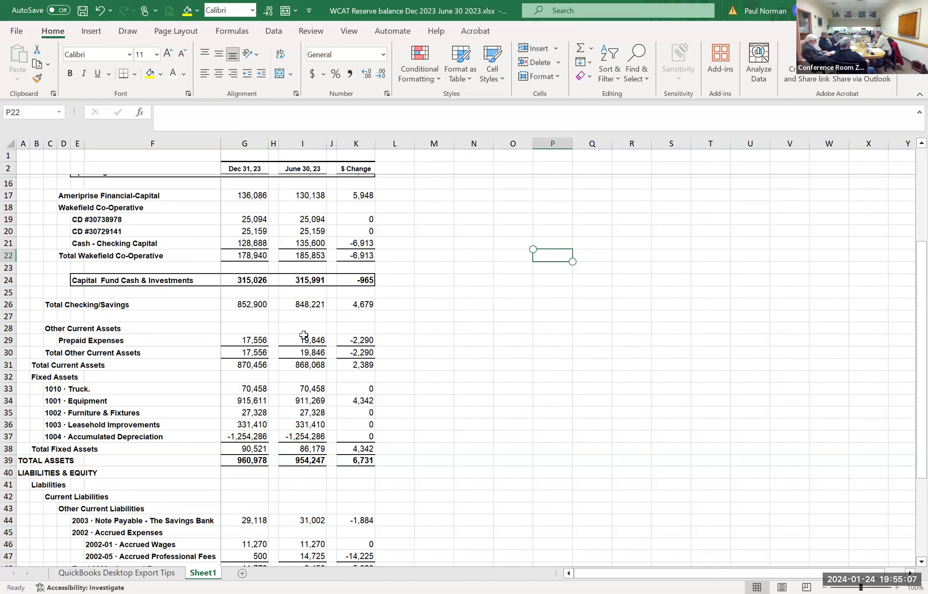
pyautogui.scroll(-6, 303, 336)
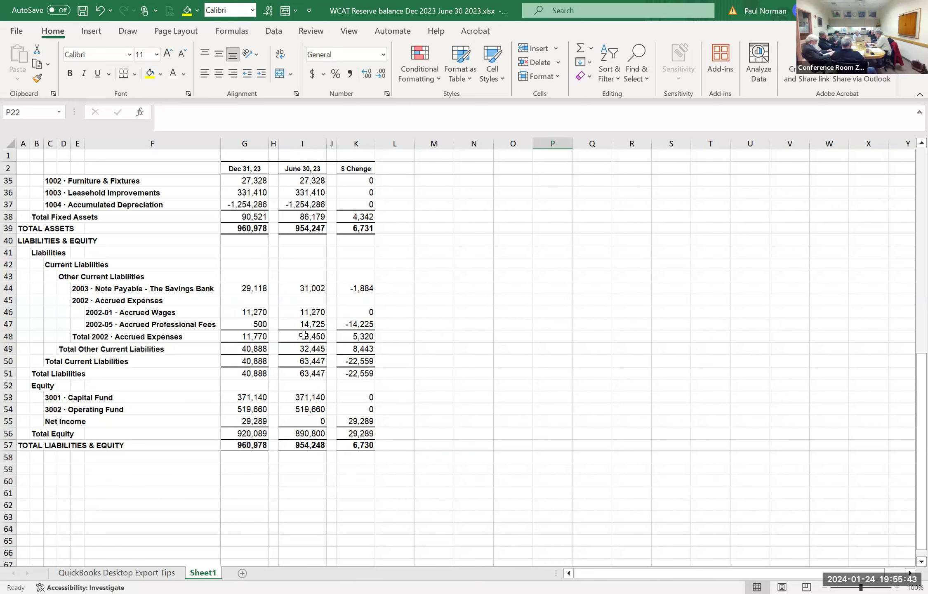
pyautogui.scroll(1, 304, 335)
pyautogui.scroll(-1, 303, 335)
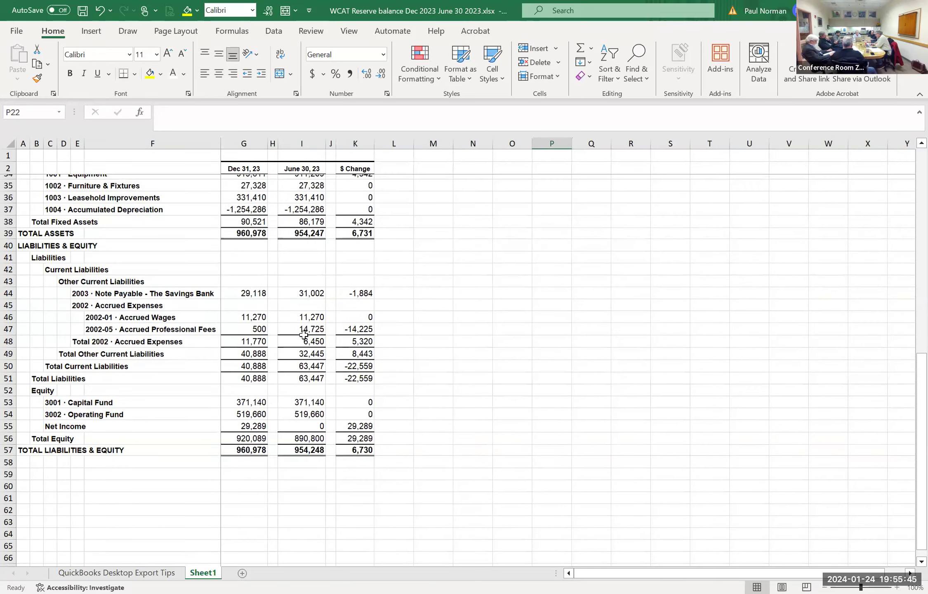
pyautogui.scroll(12, 304, 335)
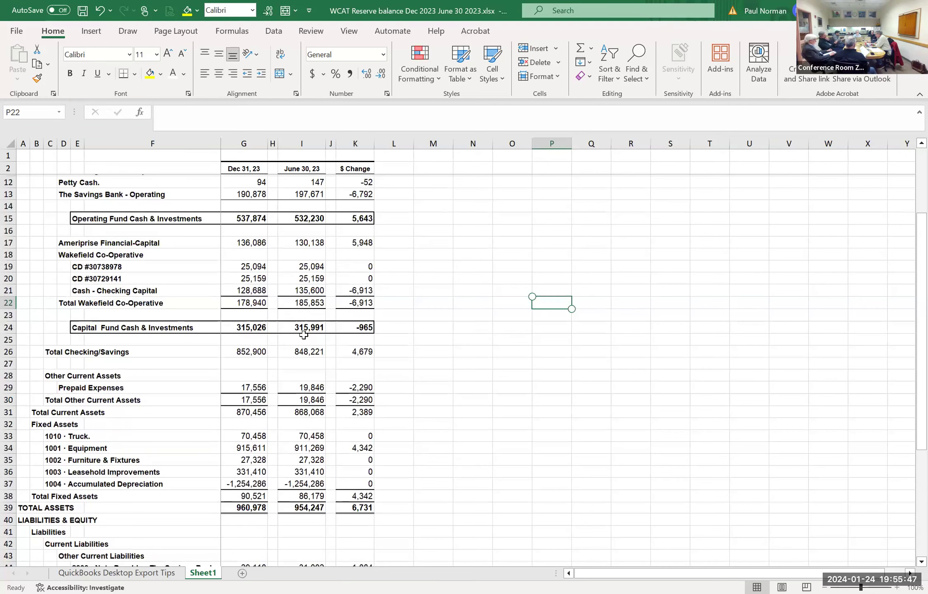
# Look over the current and fixed assets again and inspect the June 30, 23 Capital Fund Cash & Investments total.
pyautogui.click(512, 276)
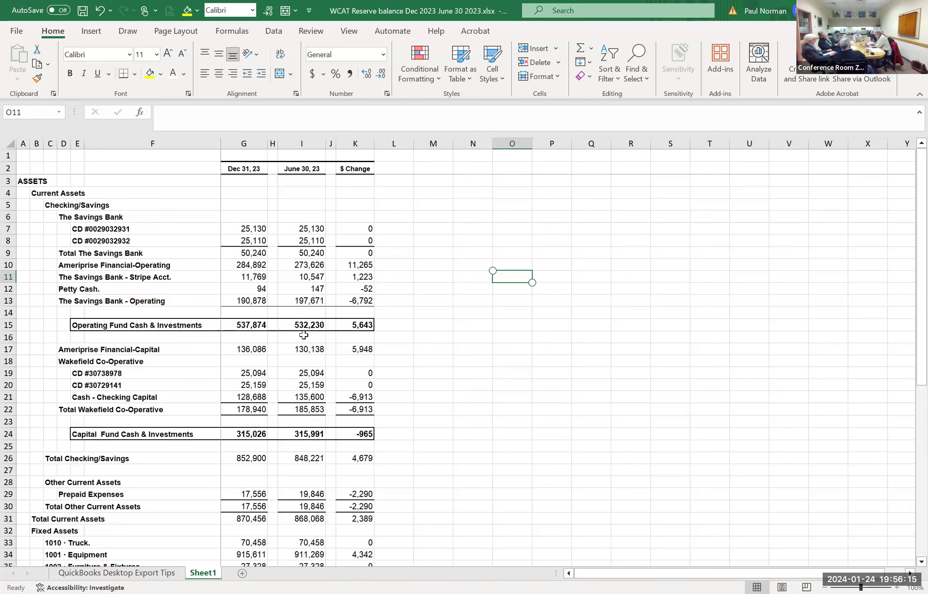
pyautogui.scroll(-3, 304, 335)
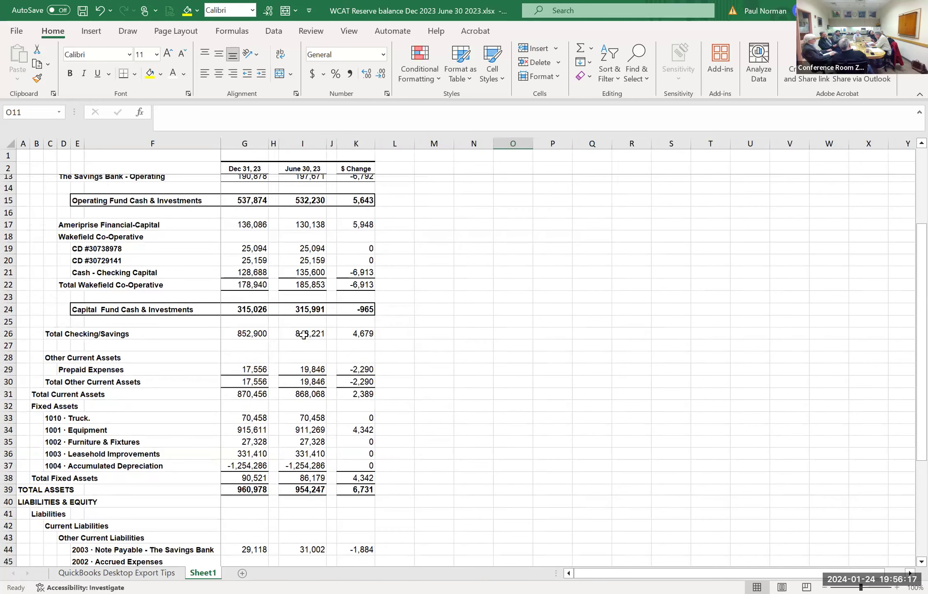
pyautogui.scroll(-2, 303, 336)
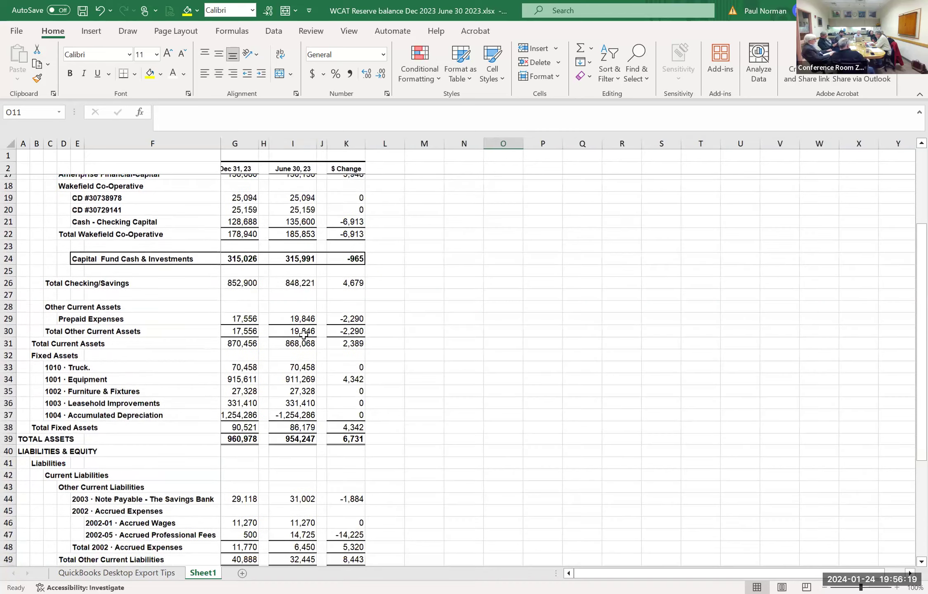
pyautogui.hscroll(1, 304, 335)
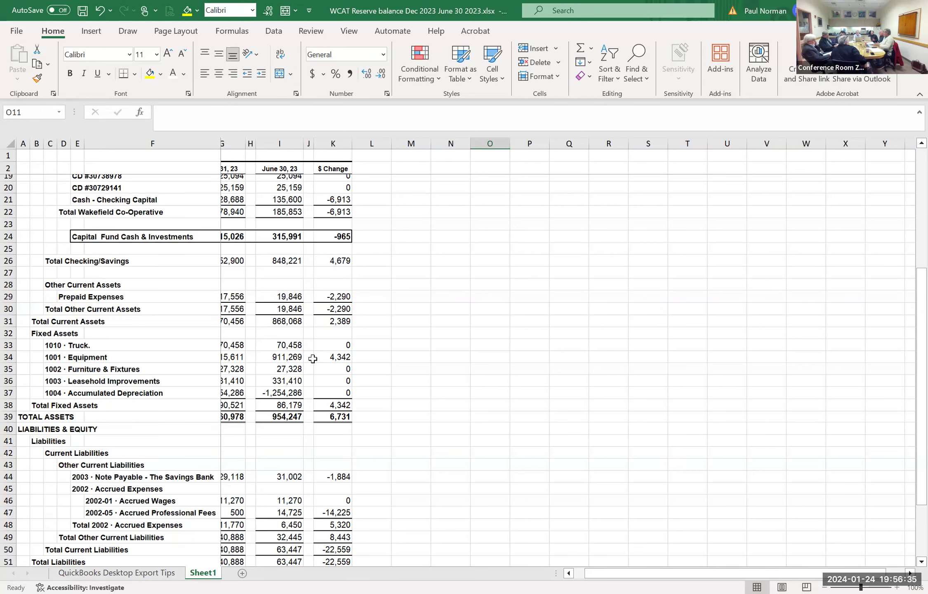
pyautogui.scroll(4, 313, 355)
pyautogui.scroll(1, 314, 353)
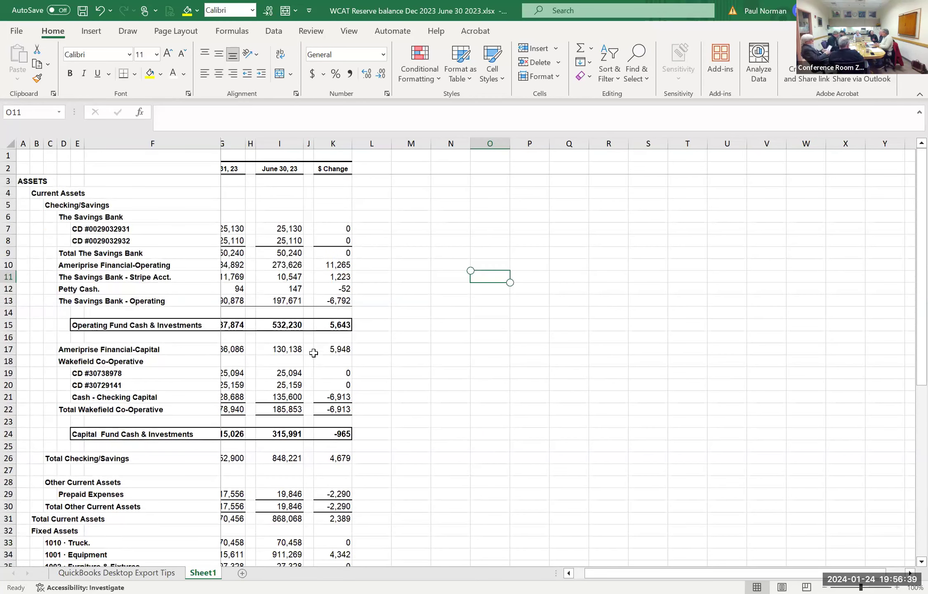
pyautogui.hscroll(-1, 313, 353)
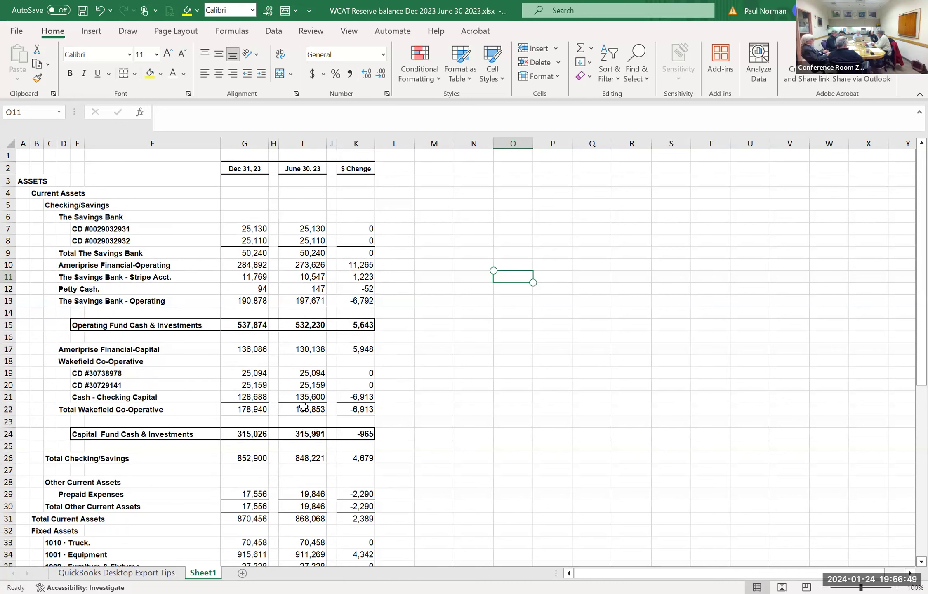
pyautogui.click(314, 435)
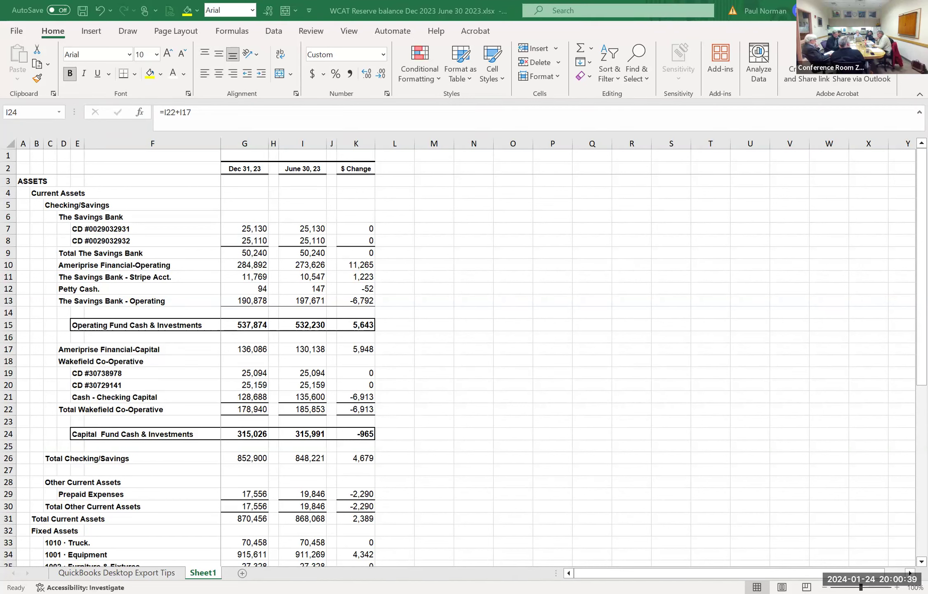
# Review the lower part of the balance sheet, from Total Checking/Savings to total liabilities and equity.
pyautogui.scroll(-2, 454, 355)
pyautogui.scroll(-5, 454, 355)
pyautogui.scroll(-1, 454, 355)
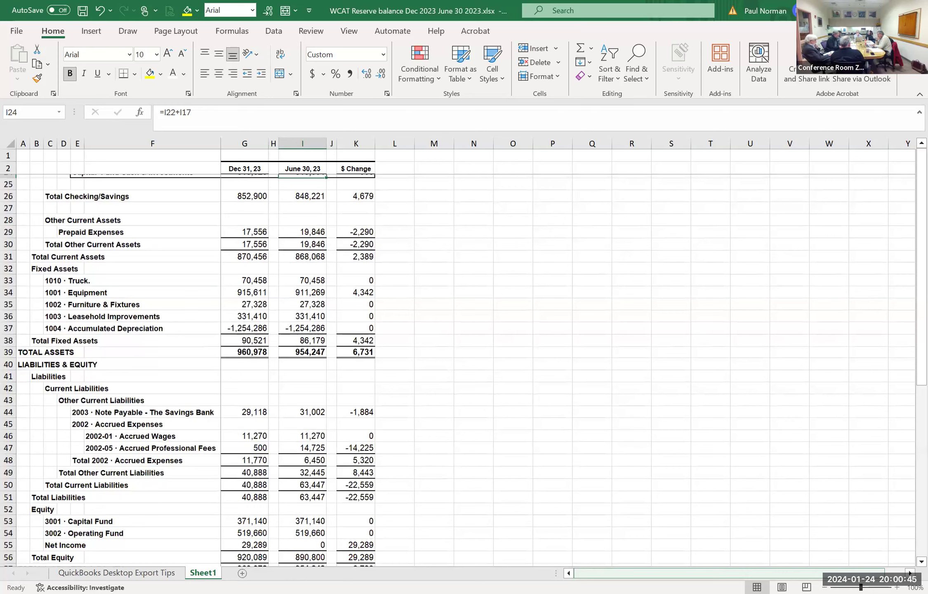
pyautogui.scroll(-1, 453, 355)
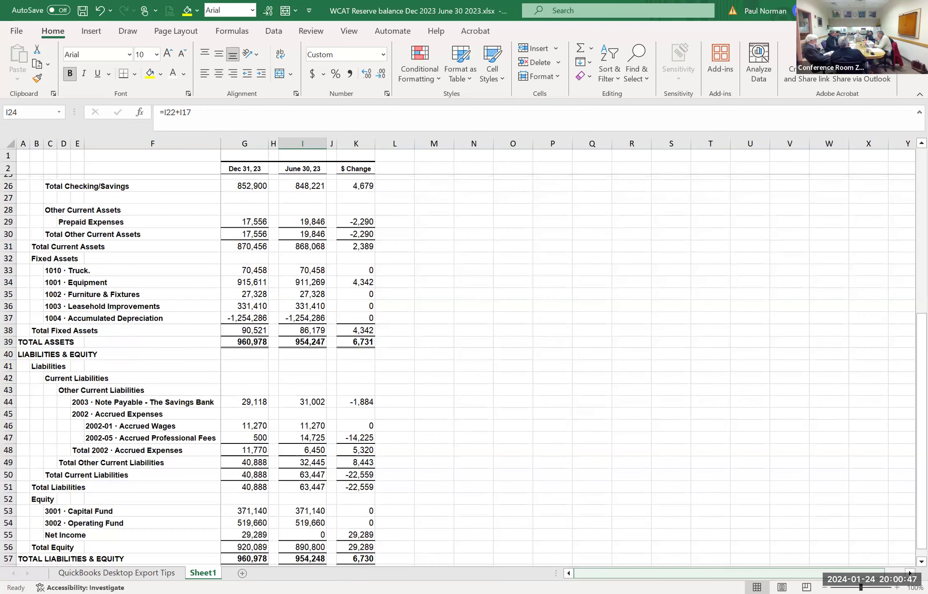